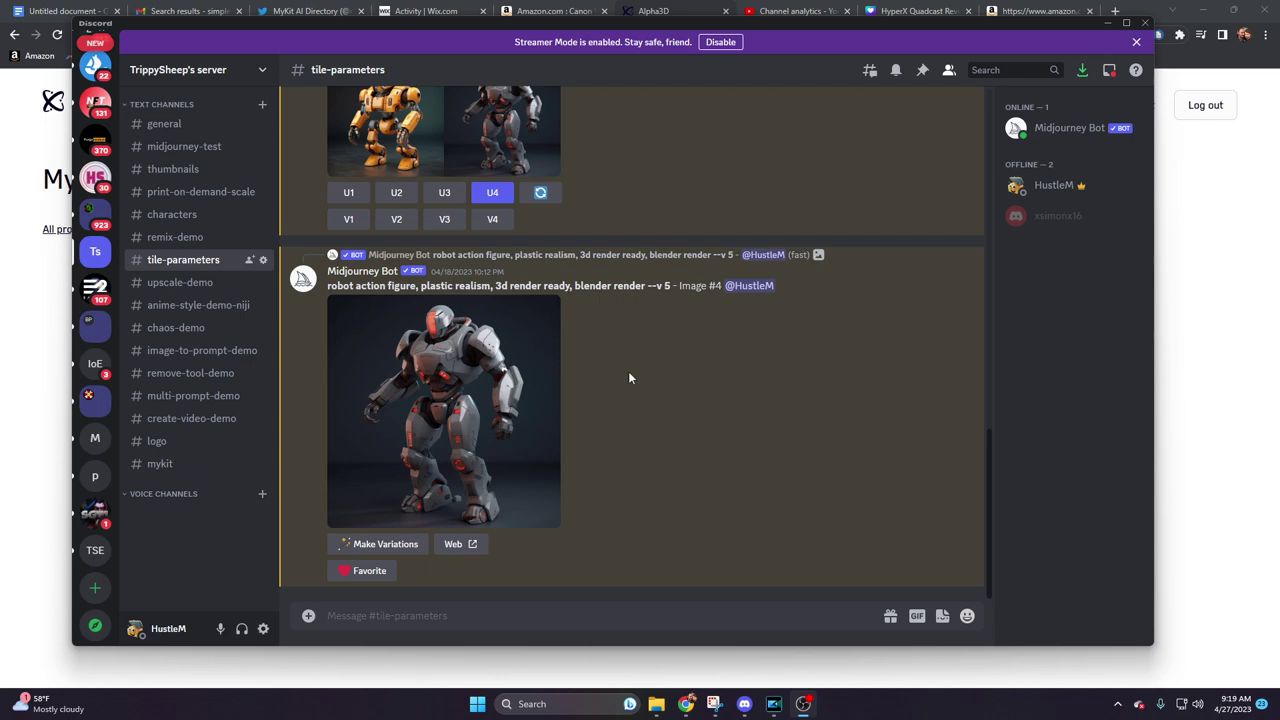
Step: Scroll to the Neon tiger stripes --tile example at the top of #tile-parameters
{"action": "scroll", "coordinate": [683, 453], "scroll_direction": "up", "scroll_amount": 15}
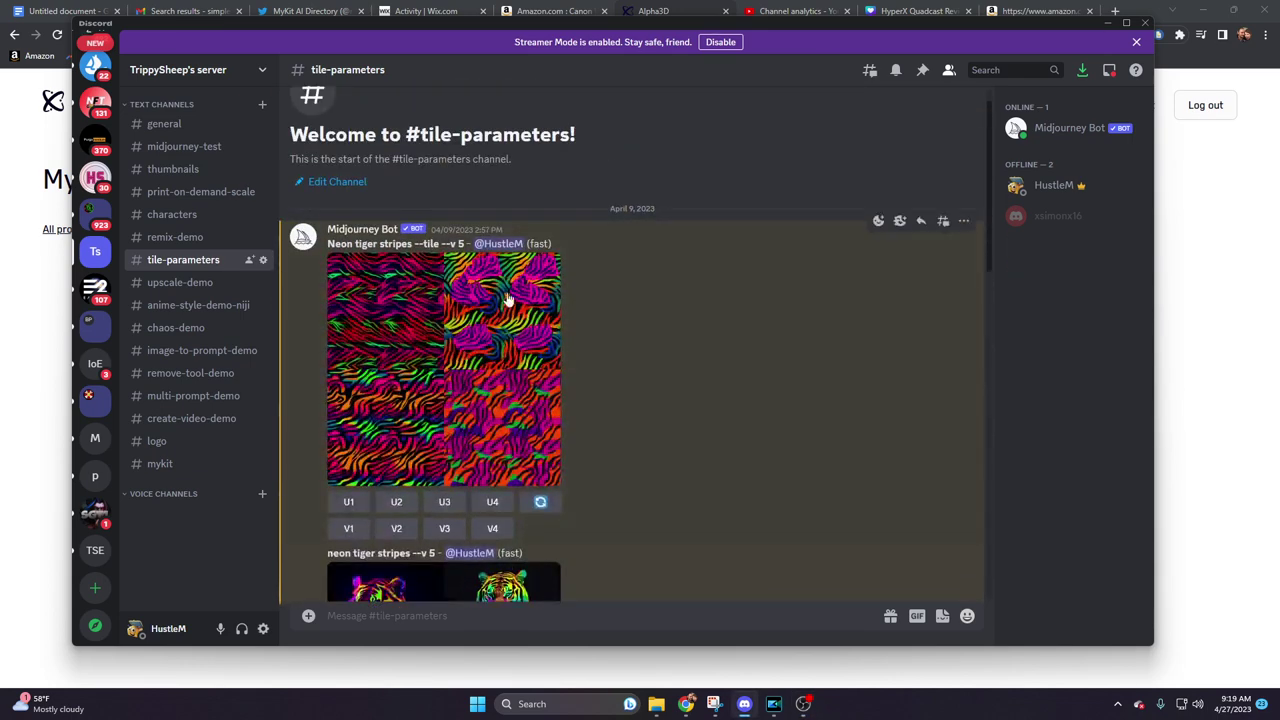
{"action": "scroll", "coordinate": [687, 322], "scroll_direction": "down", "scroll_amount": 3}
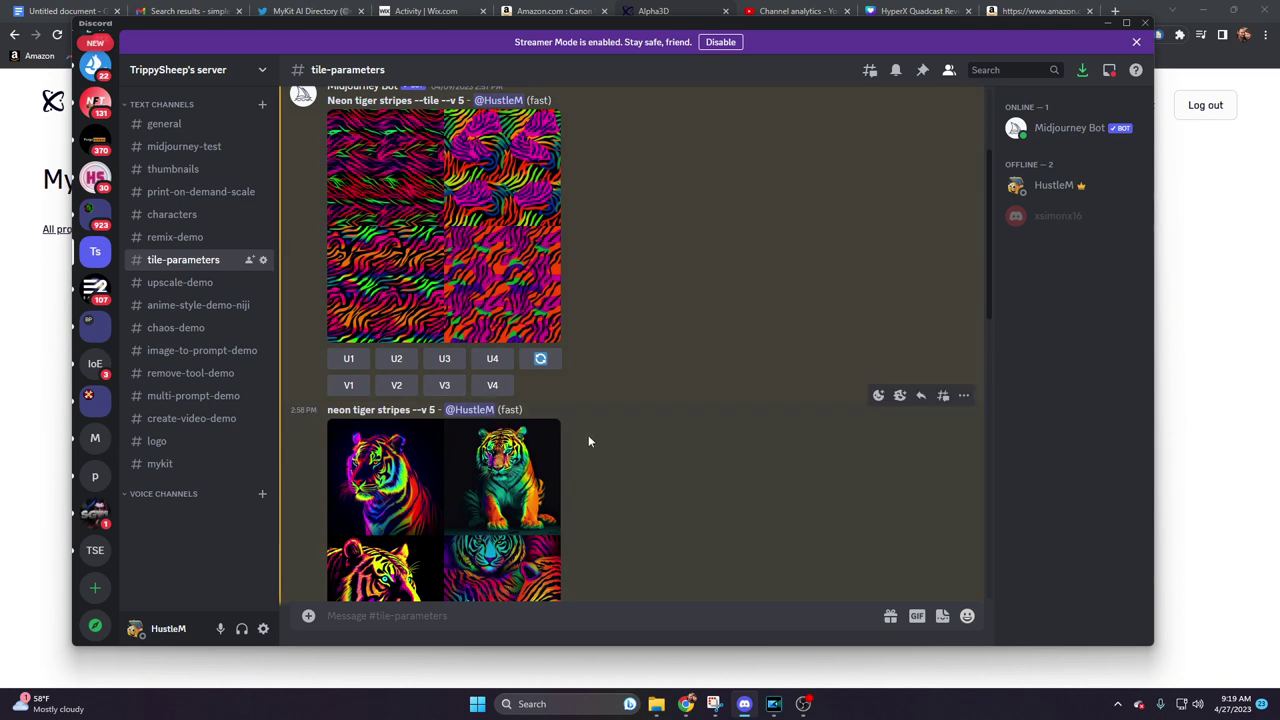
{"action": "left_click_drag", "start_coordinate": [328, 409], "coordinate": [420, 411]}
{"action": "left_click", "coordinate": [650, 436]}
{"action": "scroll", "coordinate": [602, 451], "scroll_direction": "down", "scroll_amount": 2}
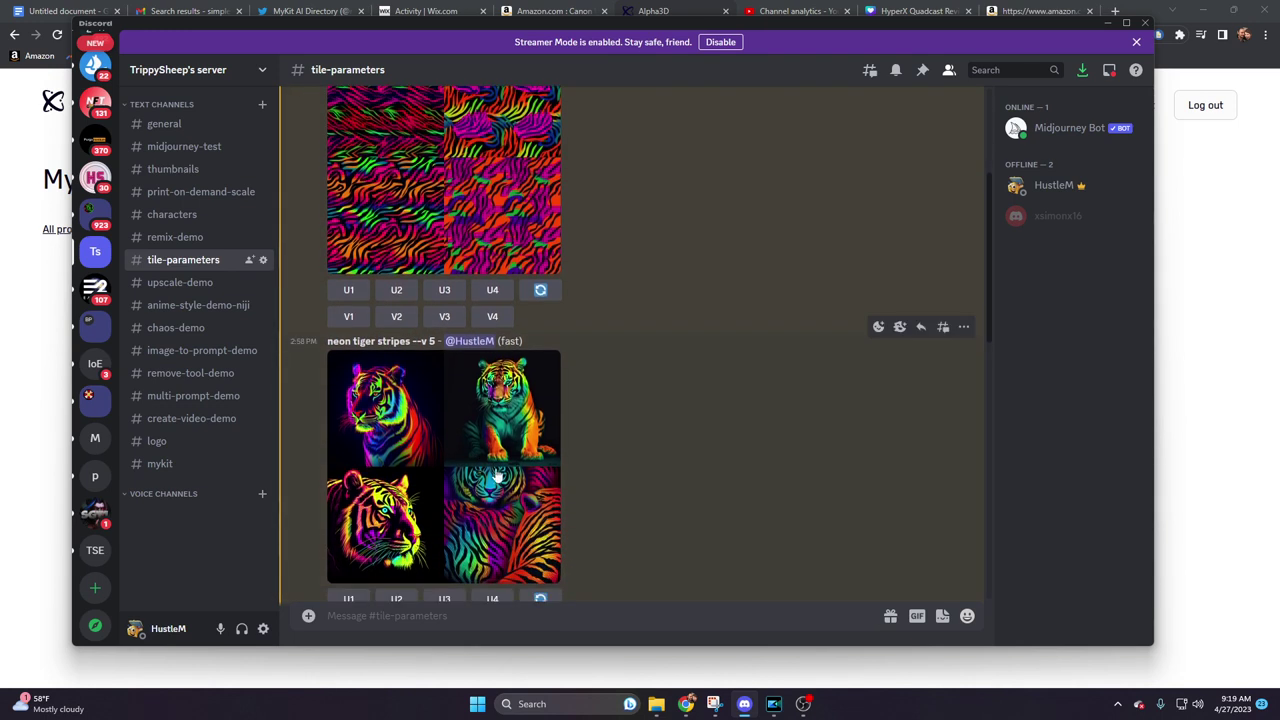
Step: Preview the tiger stripes grid at full size, then highlight --tile in its prompt
{"action": "left_click", "coordinate": [498, 450]}
{"action": "left_click", "coordinate": [890, 456]}
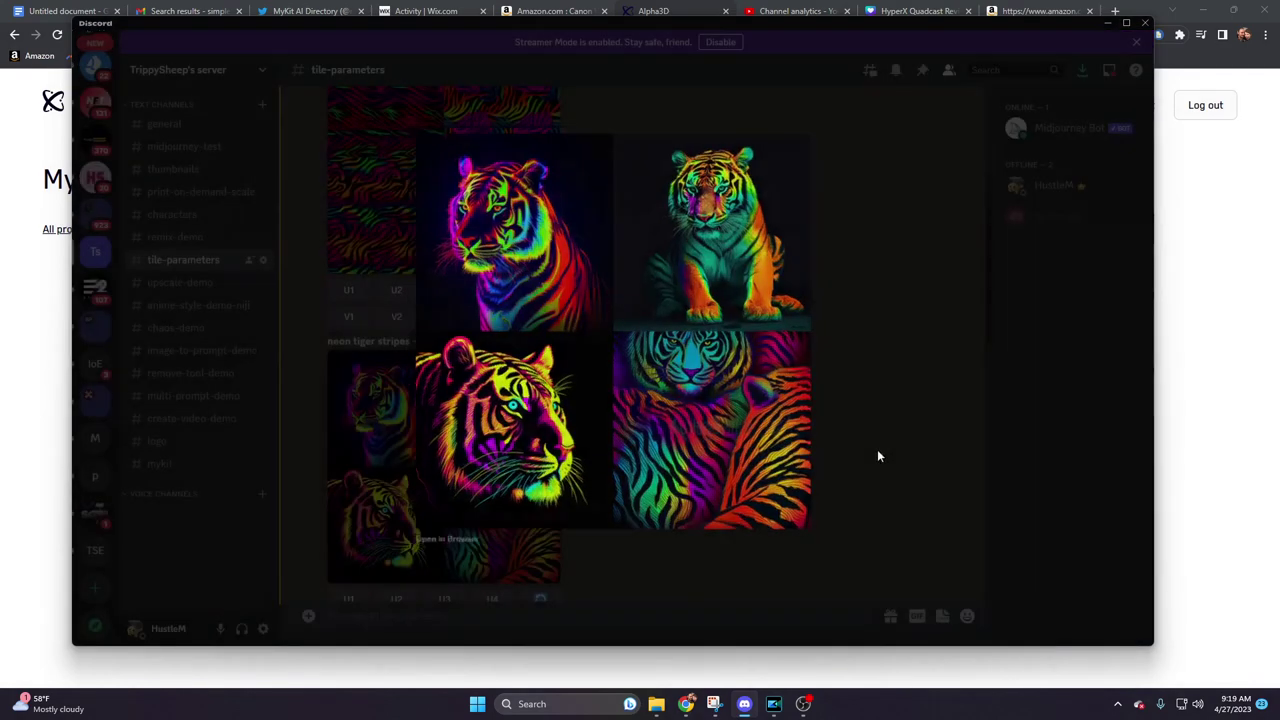
{"action": "scroll", "coordinate": [421, 280], "scroll_direction": "up", "scroll_amount": 3}
{"action": "left_click_drag", "start_coordinate": [411, 280], "coordinate": [442, 281]}
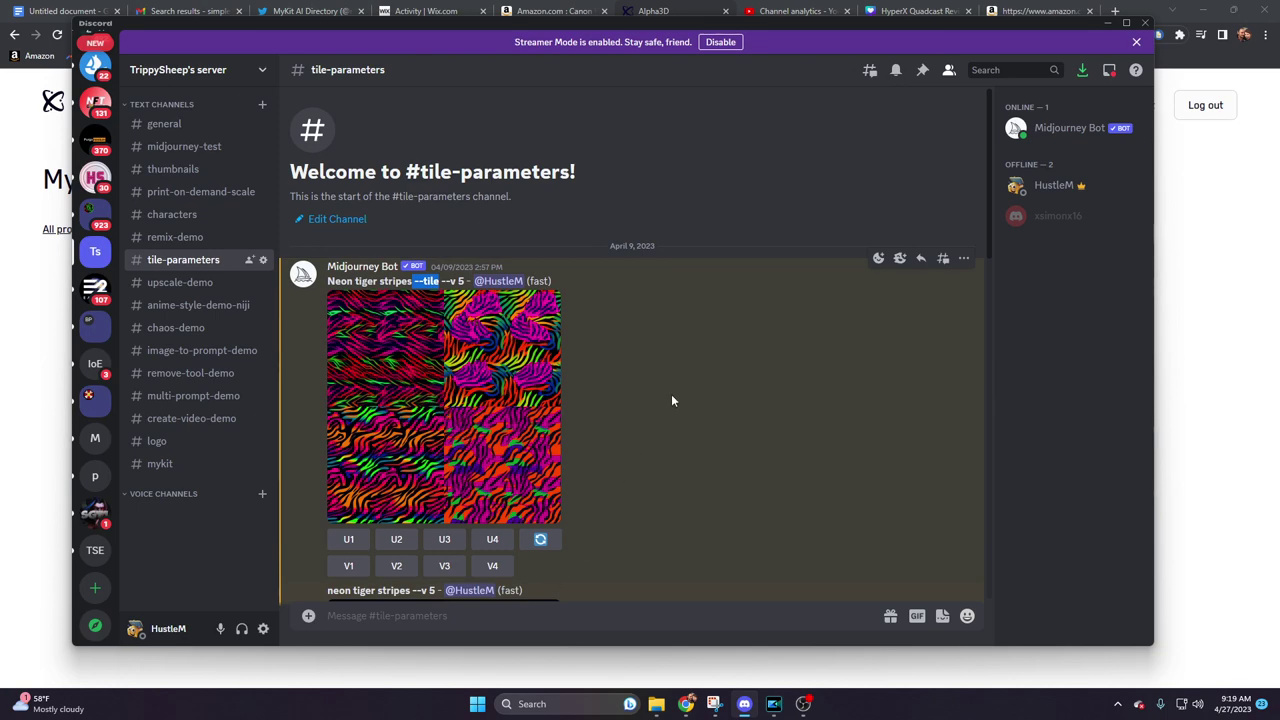
{"action": "scroll", "coordinate": [675, 470], "scroll_direction": "down", "scroll_amount": 20}
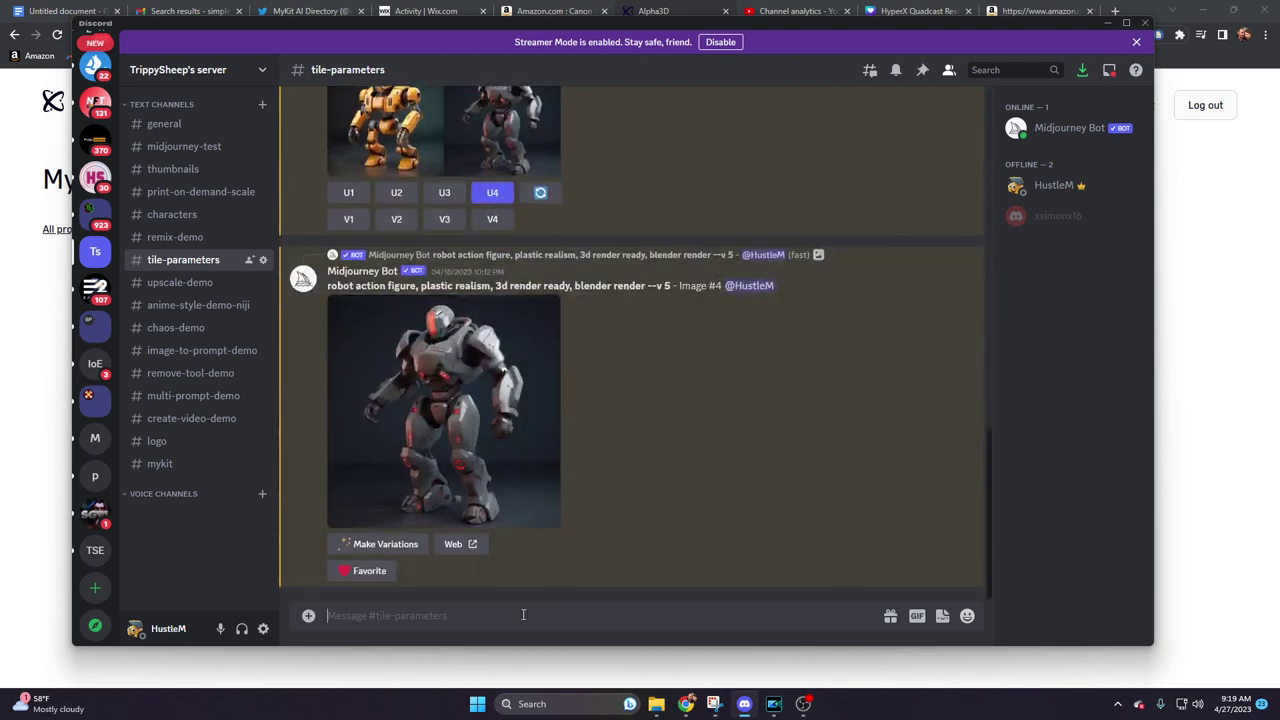
Step: Submit the /imagine prompt 'futuristic gears cogs, aquamarine base color --tile'
{"action": "type", "text": "/imagine"}
{"action": "key", "text": "Tab"}
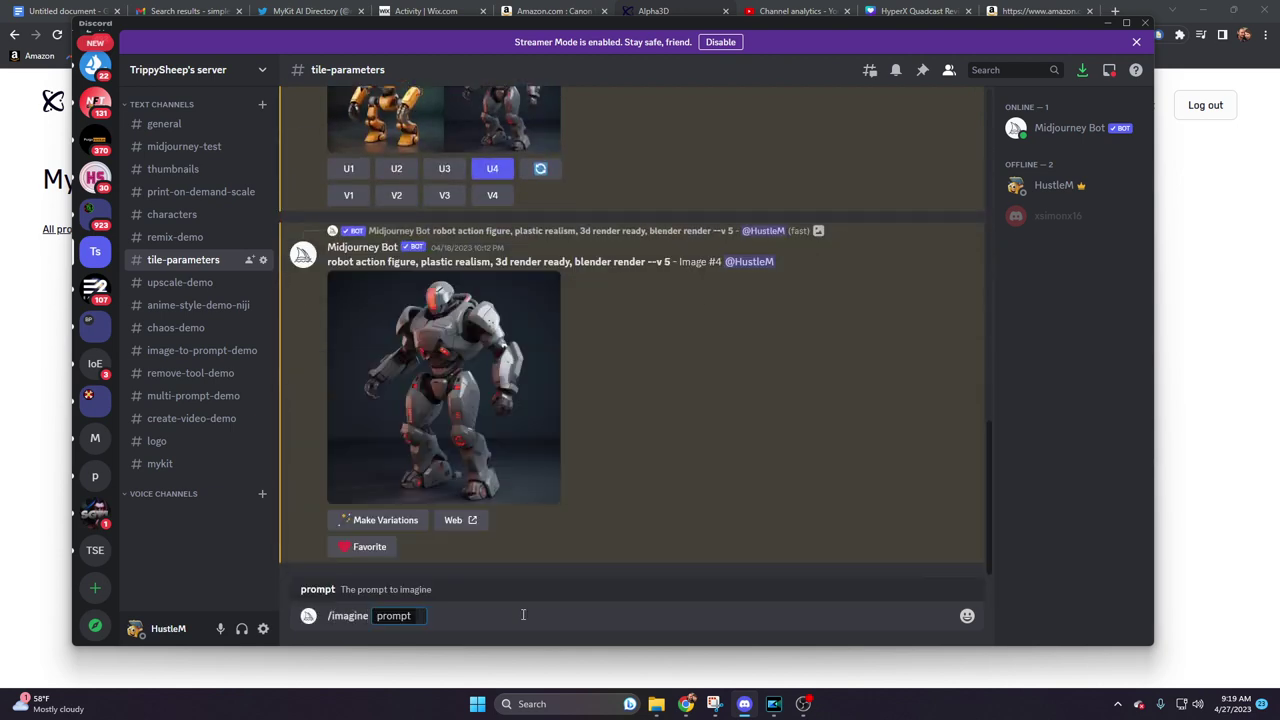
{"action": "type", "text": "futuristic gears cogs, aquamarine"}
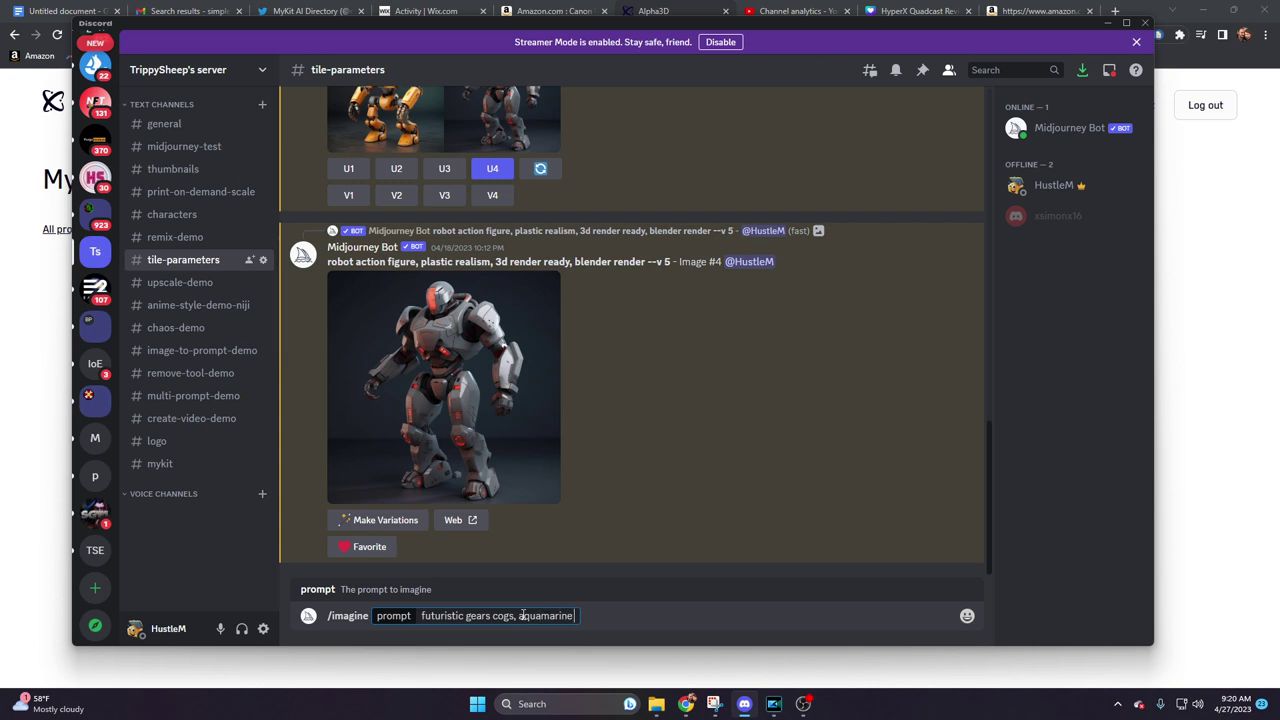
{"action": "type", "text": " base color -"}
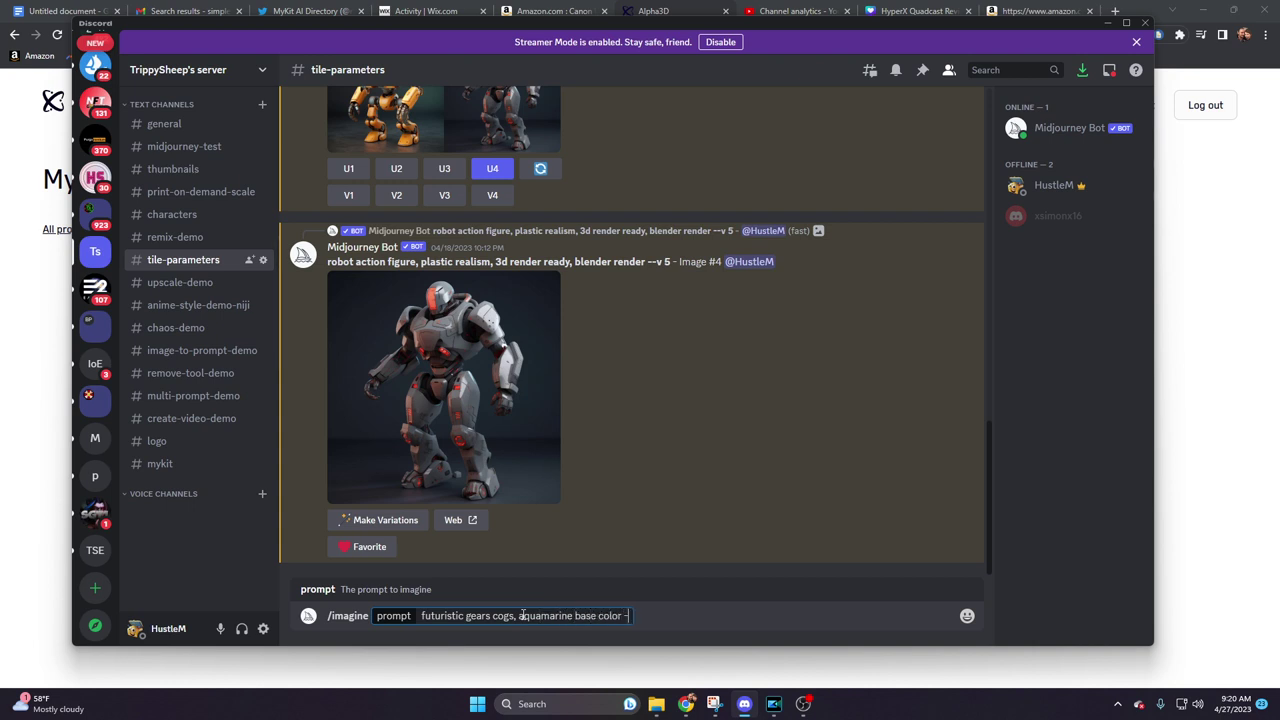
{"action": "type", "text": "-tile"}
{"action": "key", "text": "Return"}
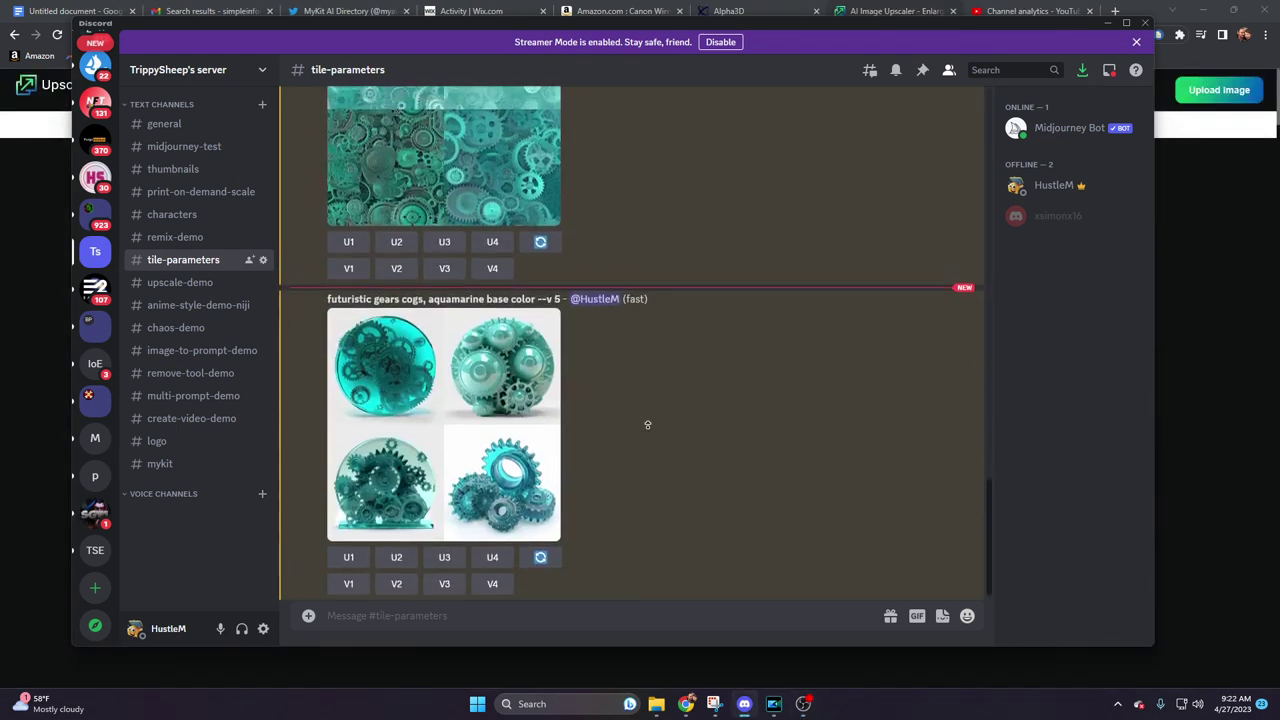
Step: Upscale image 3 (U3) of the finished aquamarine gears --tile grid
{"action": "scroll", "coordinate": [647, 425], "scroll_direction": "up", "scroll_amount": 1}
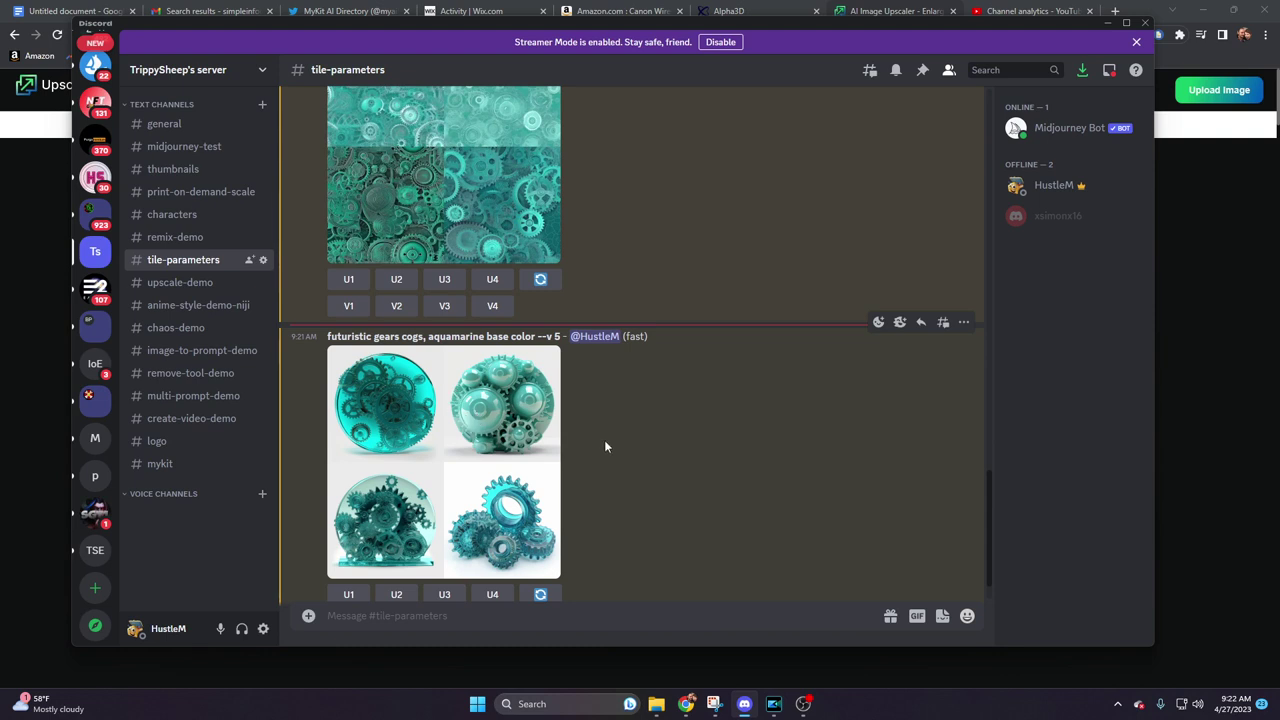
{"action": "scroll", "coordinate": [714, 391], "scroll_direction": "up", "scroll_amount": 2}
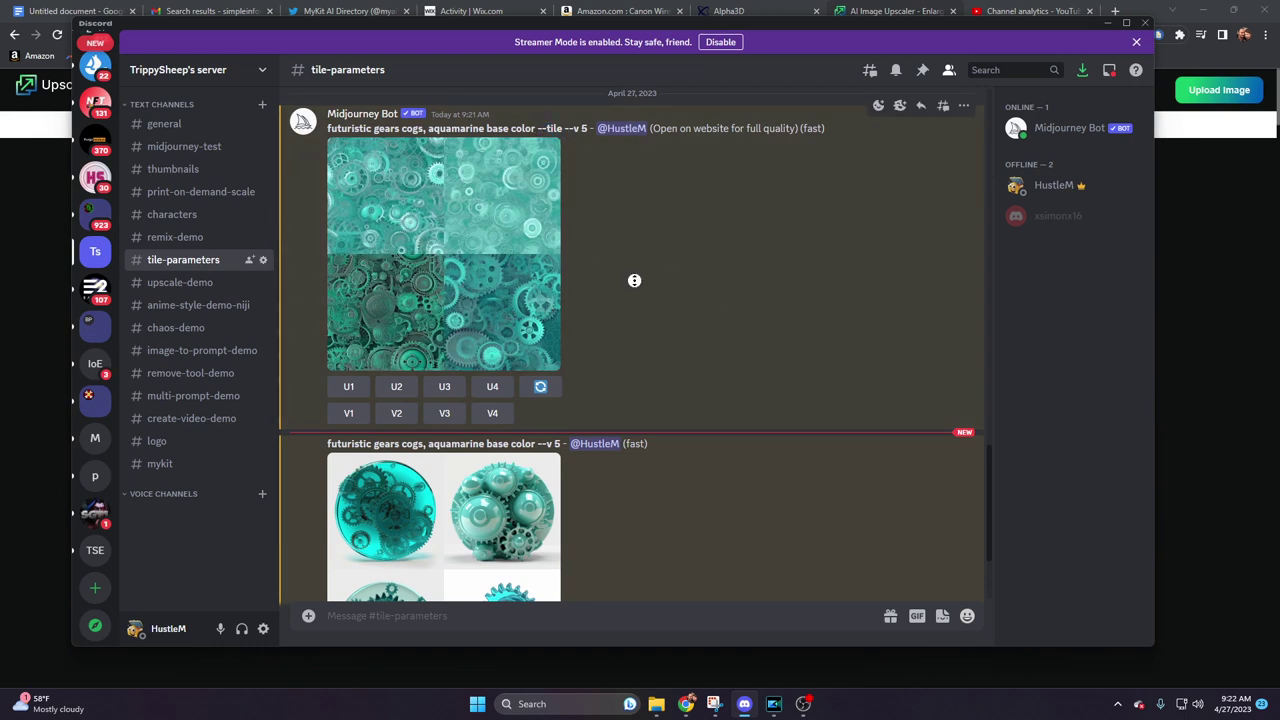
{"action": "scroll", "coordinate": [634, 285], "scroll_direction": "down", "scroll_amount": 1}
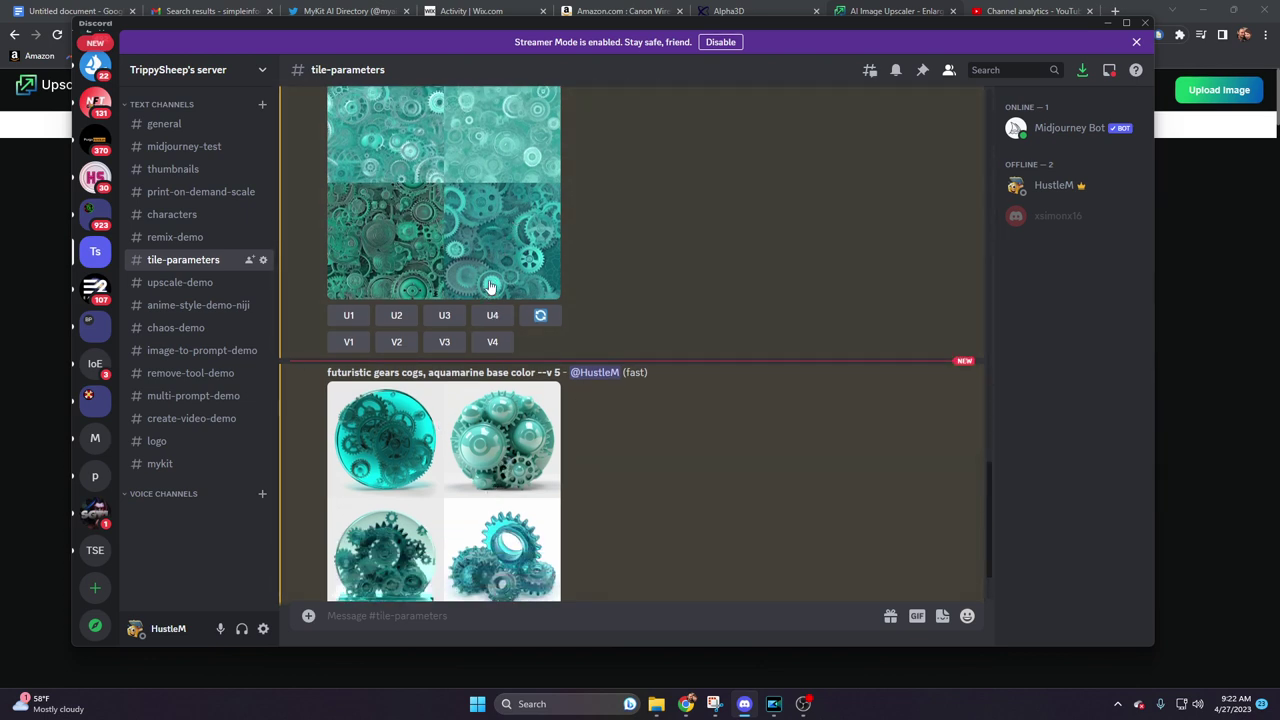
{"action": "scroll", "coordinate": [470, 250], "scroll_direction": "up", "scroll_amount": 1}
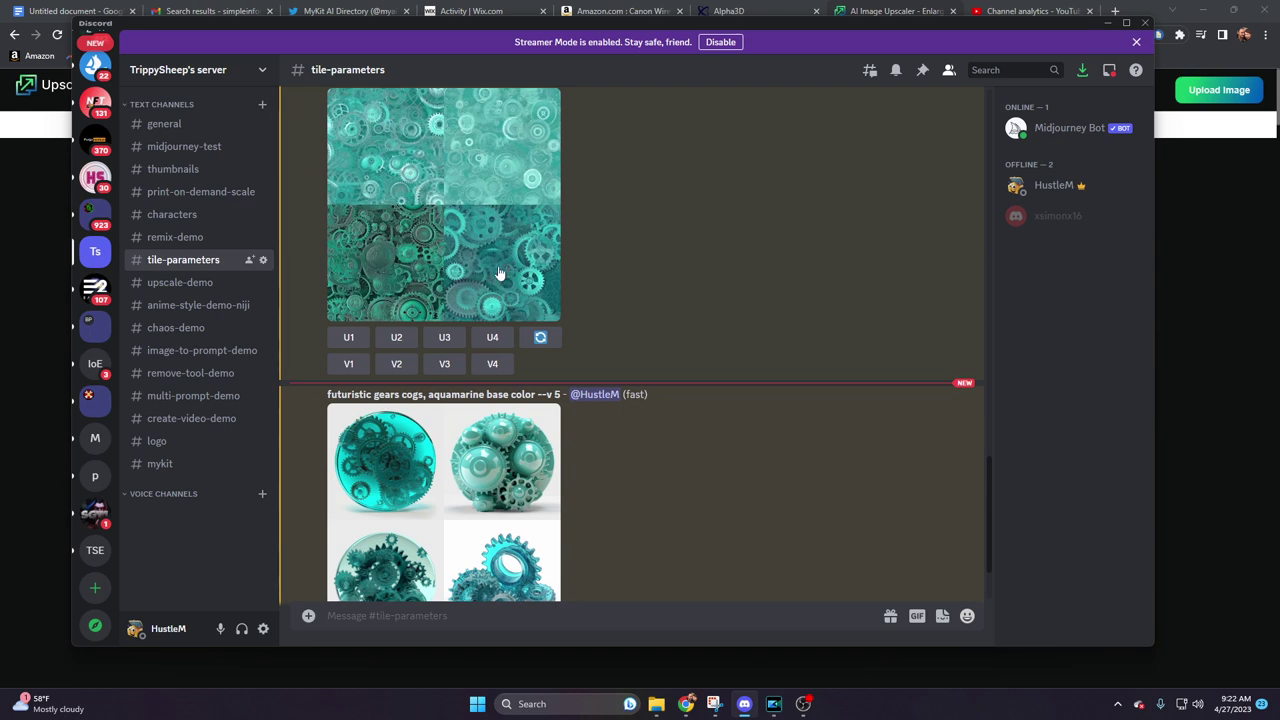
{"action": "left_click", "coordinate": [447, 339]}
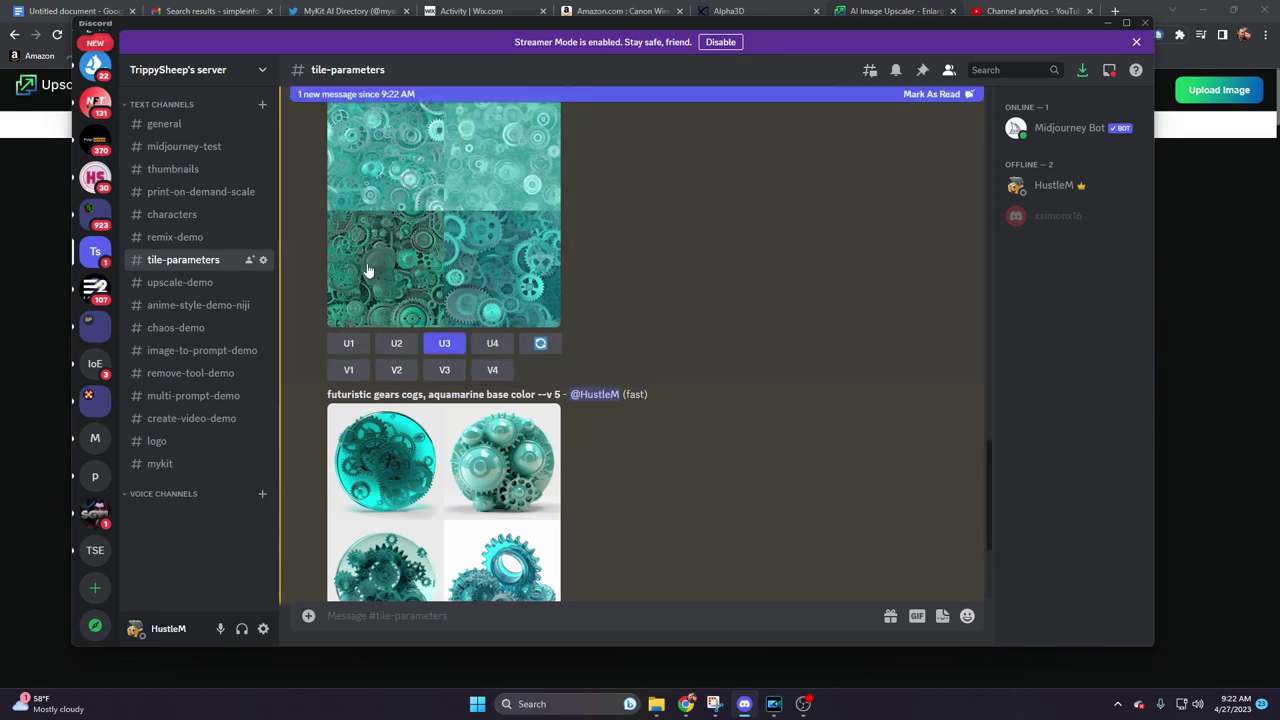
Step: Save the upscaled gears tile Image #3 to Downloads, then bring up Upscale.media
{"action": "scroll", "coordinate": [660, 394], "scroll_direction": "down", "scroll_amount": 5}
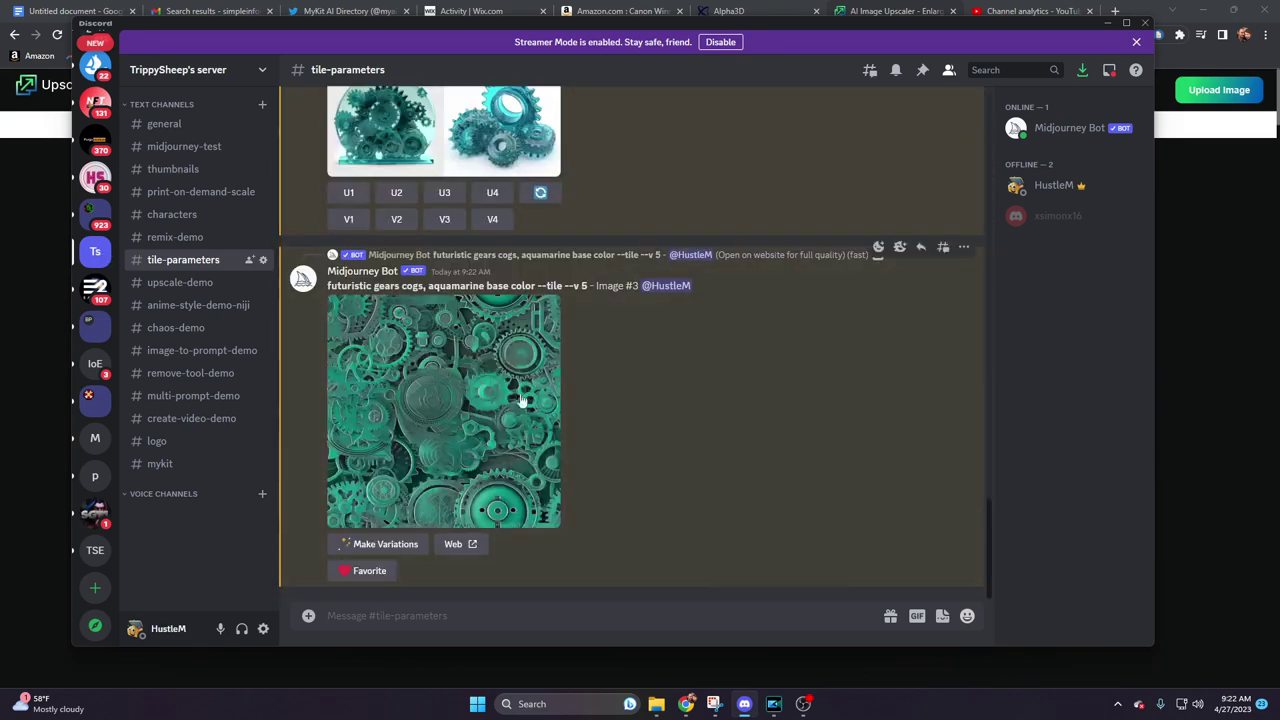
{"action": "left_click", "coordinate": [453, 388]}
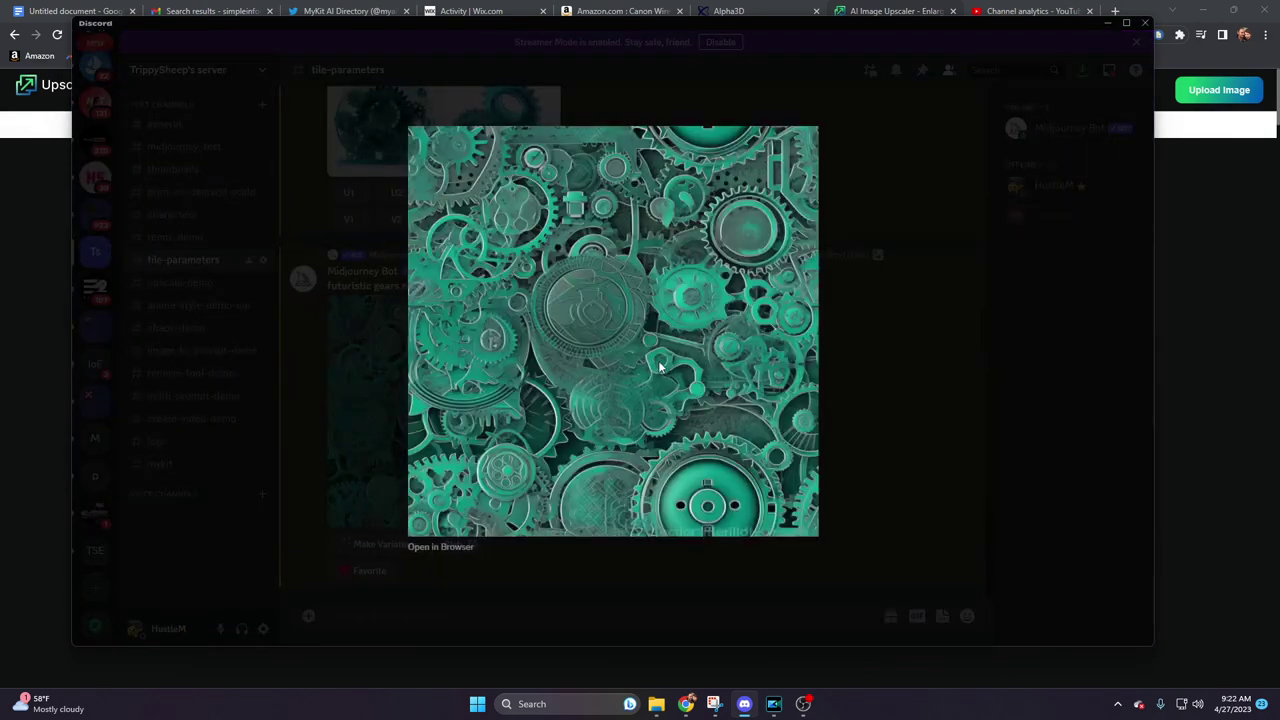
{"action": "right_click", "coordinate": [664, 368]}
{"action": "left_click", "coordinate": [691, 402]}
{"action": "right_click", "coordinate": [595, 381]}
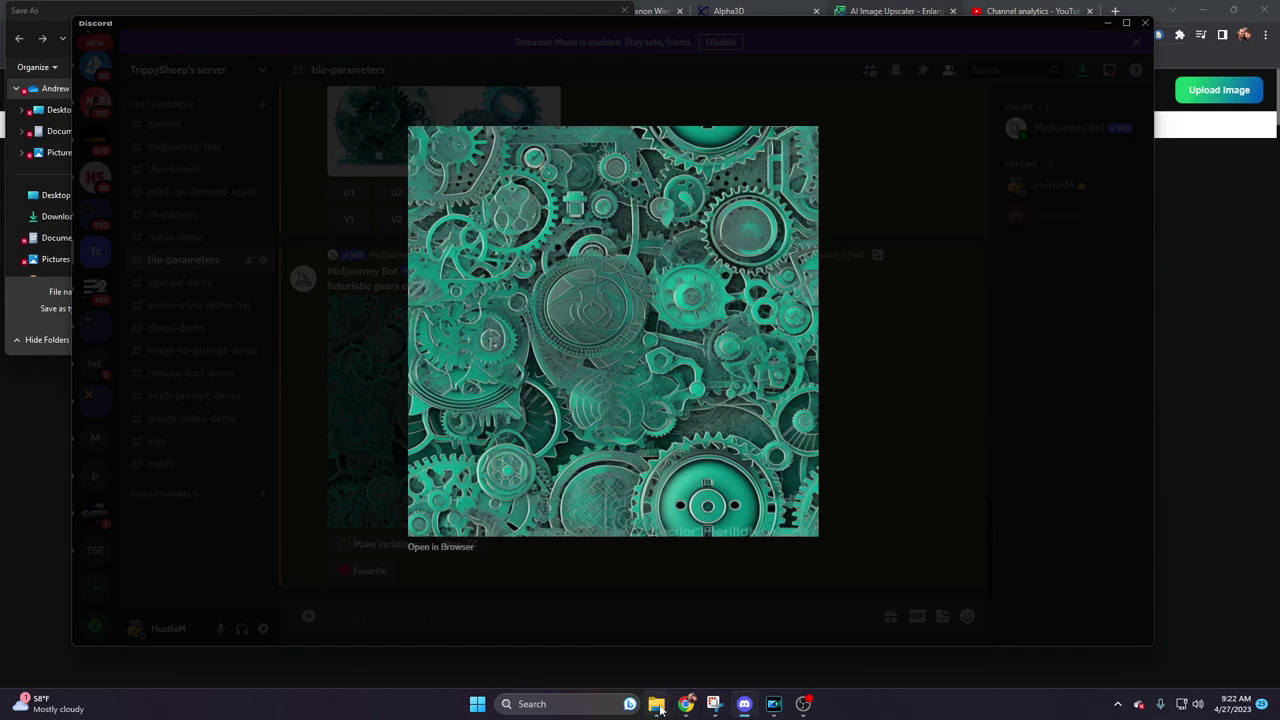
{"action": "right_click", "coordinate": [627, 393]}
{"action": "left_click", "coordinate": [652, 427]}
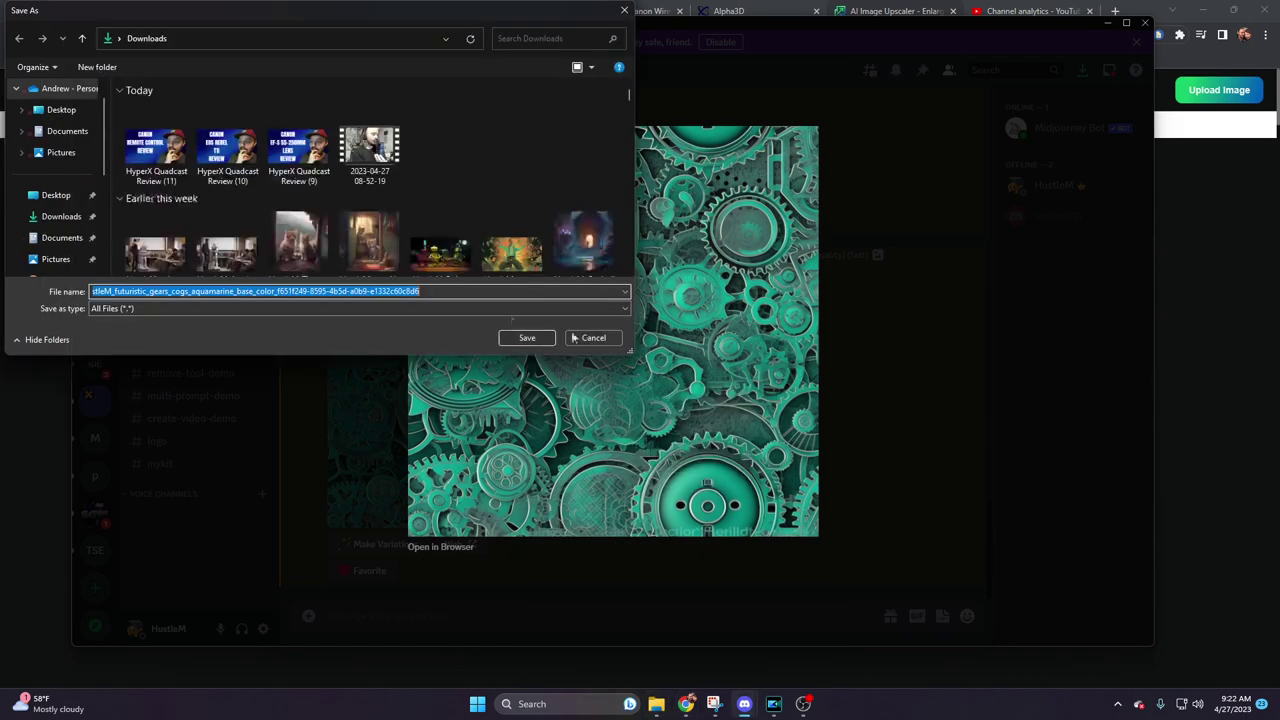
{"action": "left_click", "coordinate": [1203, 338]}
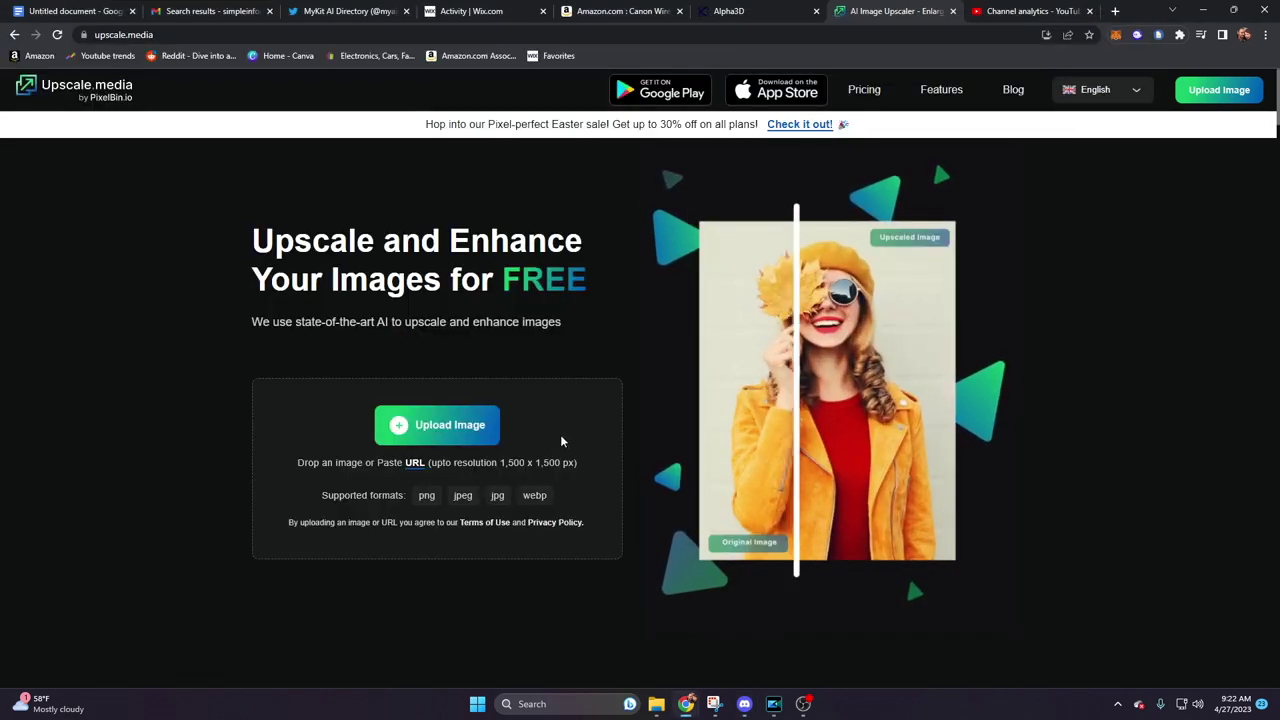
Step: Upload the saved gears image from Downloads and review the 2x (2048 x 2048) upscale
{"action": "left_click", "coordinate": [440, 425]}
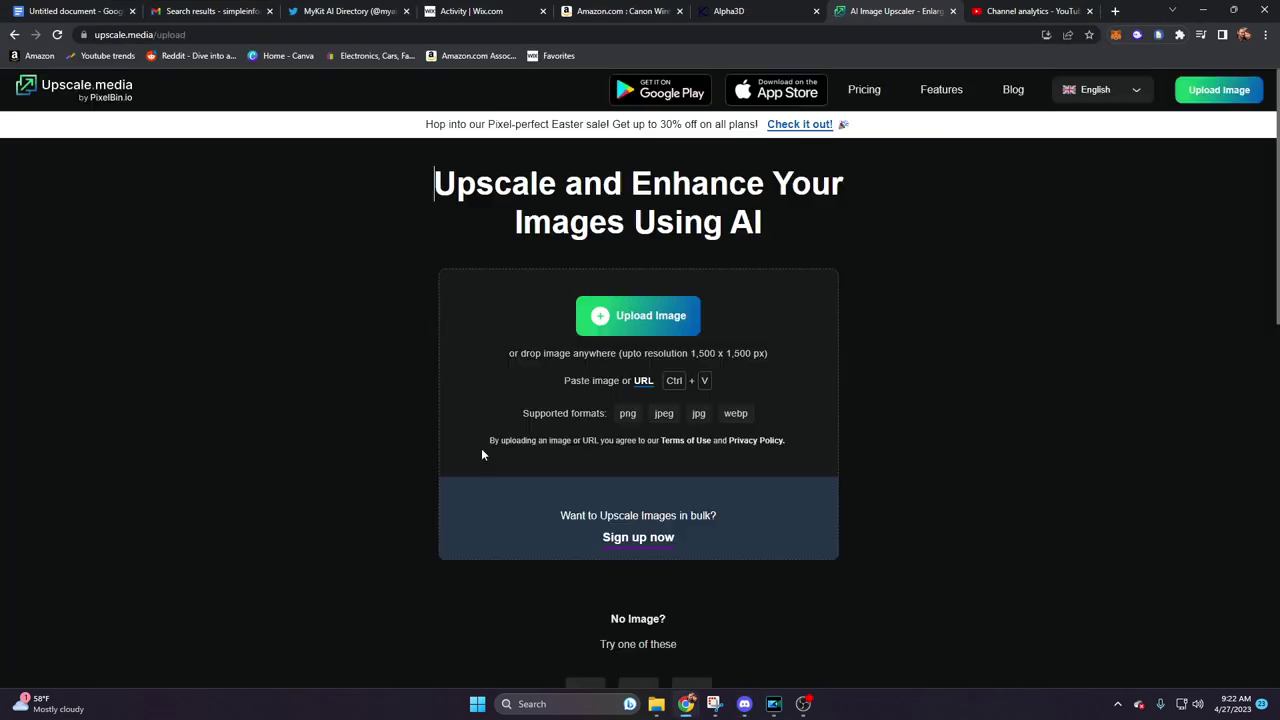
{"action": "left_click", "coordinate": [631, 330]}
{"action": "left_click", "coordinate": [132, 145]}
{"action": "double_click", "coordinate": [132, 145]}
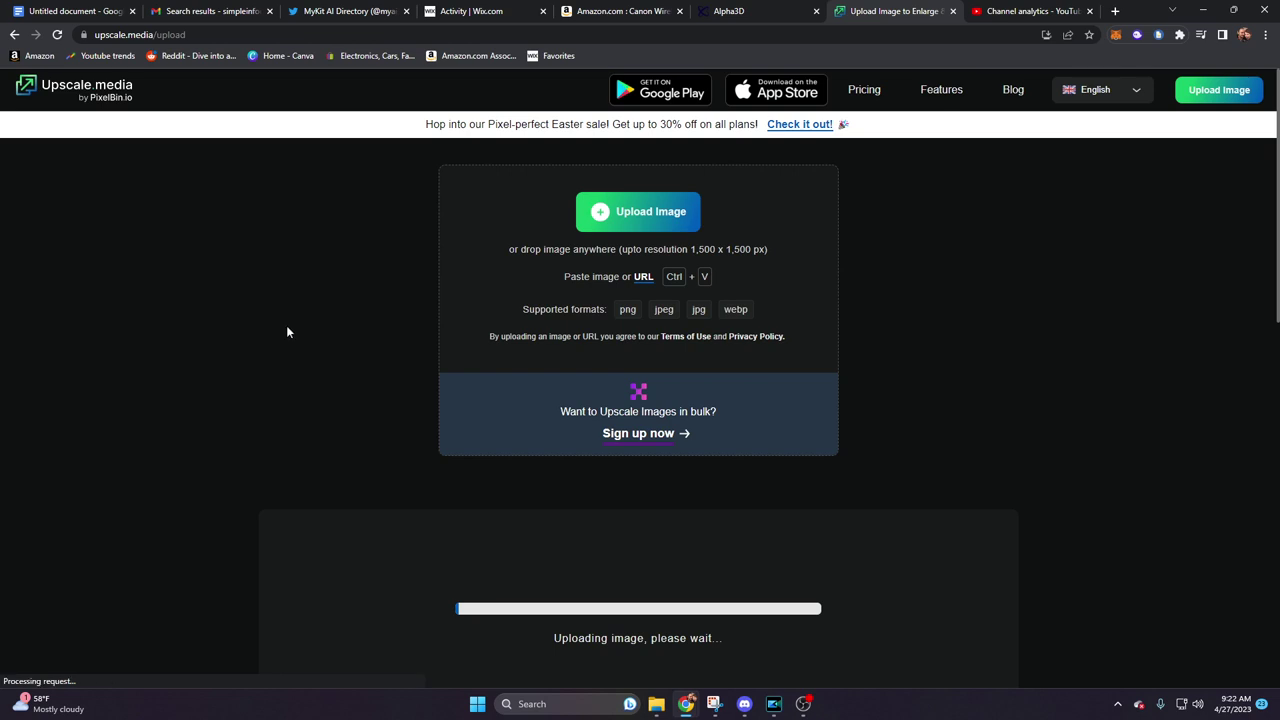
{"action": "scroll", "coordinate": [286, 332], "scroll_direction": "down", "scroll_amount": 4}
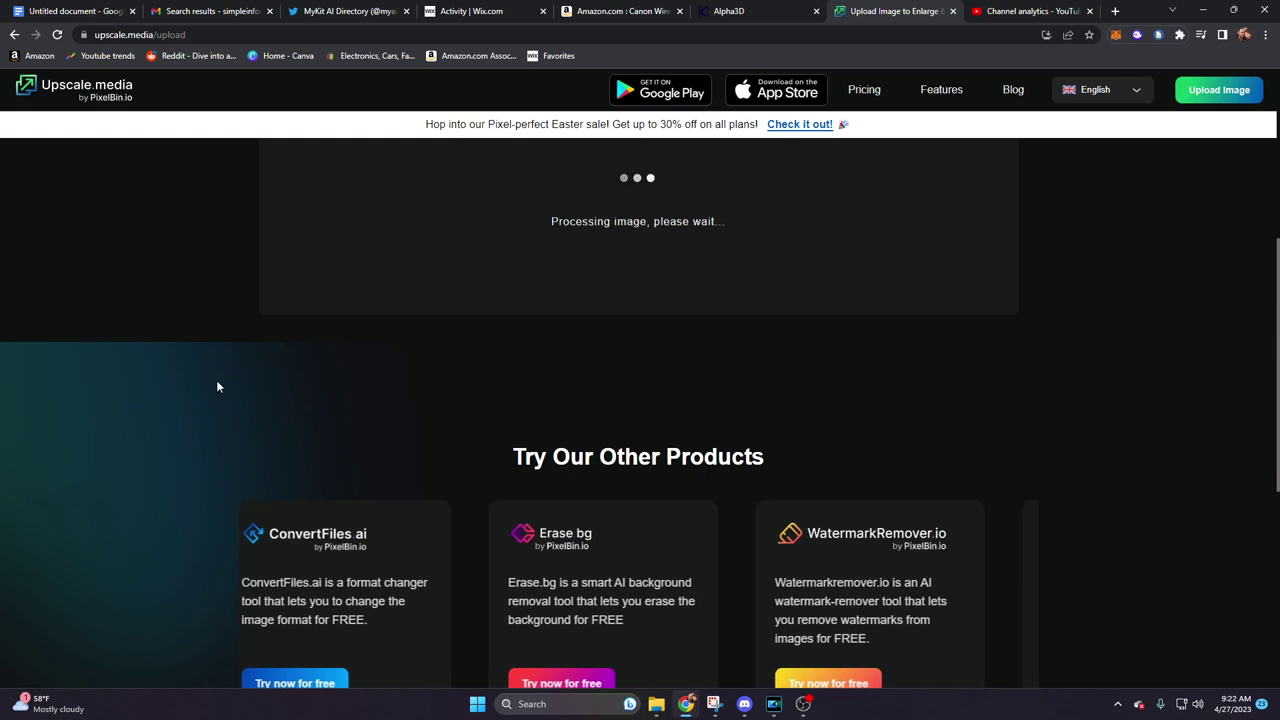
{"action": "scroll", "coordinate": [200, 360], "scroll_direction": "up", "scroll_amount": 1}
{"action": "scroll", "coordinate": [200, 360], "scroll_direction": "up", "scroll_amount": 1}
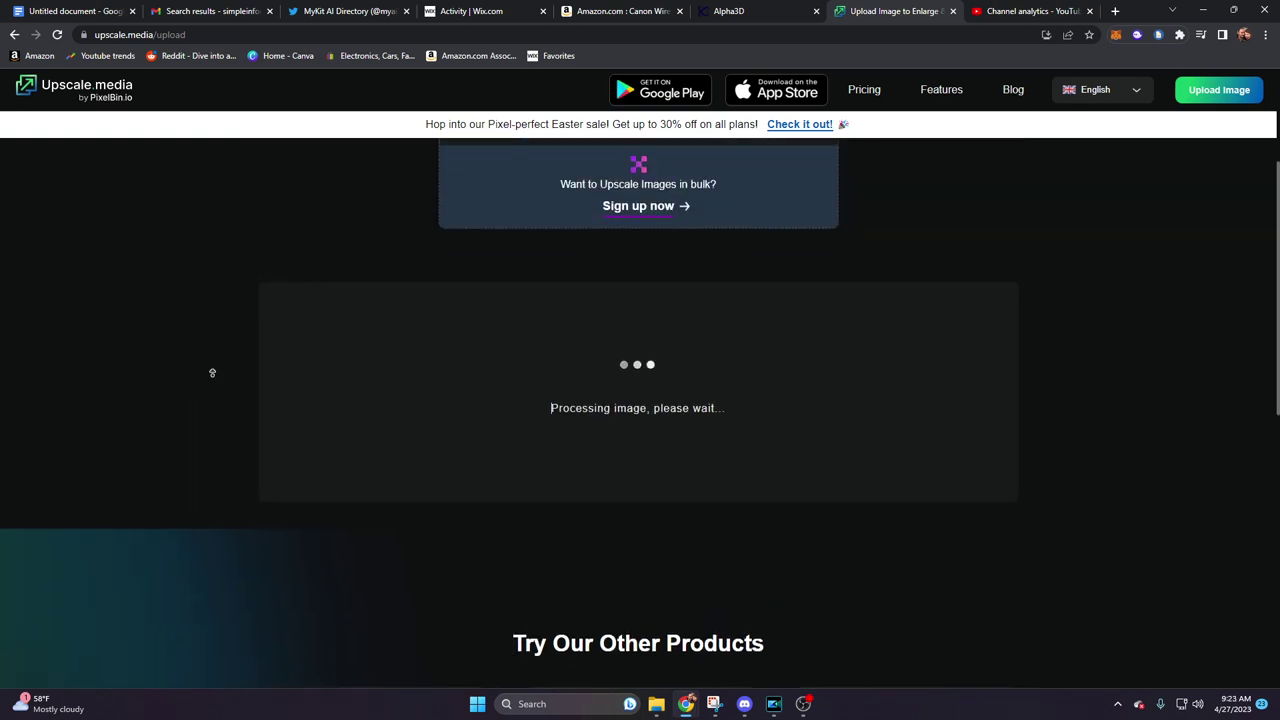
{"action": "scroll", "coordinate": [211, 371], "scroll_direction": "up", "scroll_amount": 1}
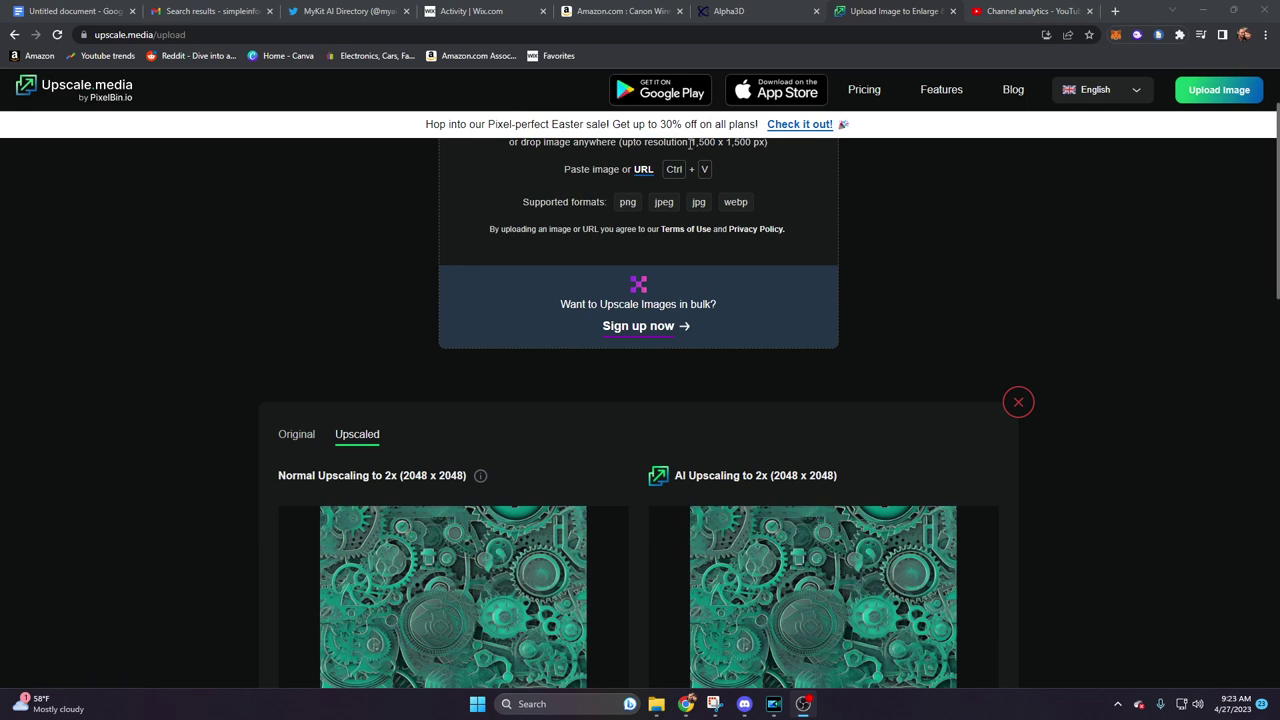
Step: Download the AI upscaled 2x gears PNG, dismiss the promo popup, and switch to Alpha3D
{"action": "scroll", "coordinate": [228, 236], "scroll_direction": "down", "scroll_amount": 3}
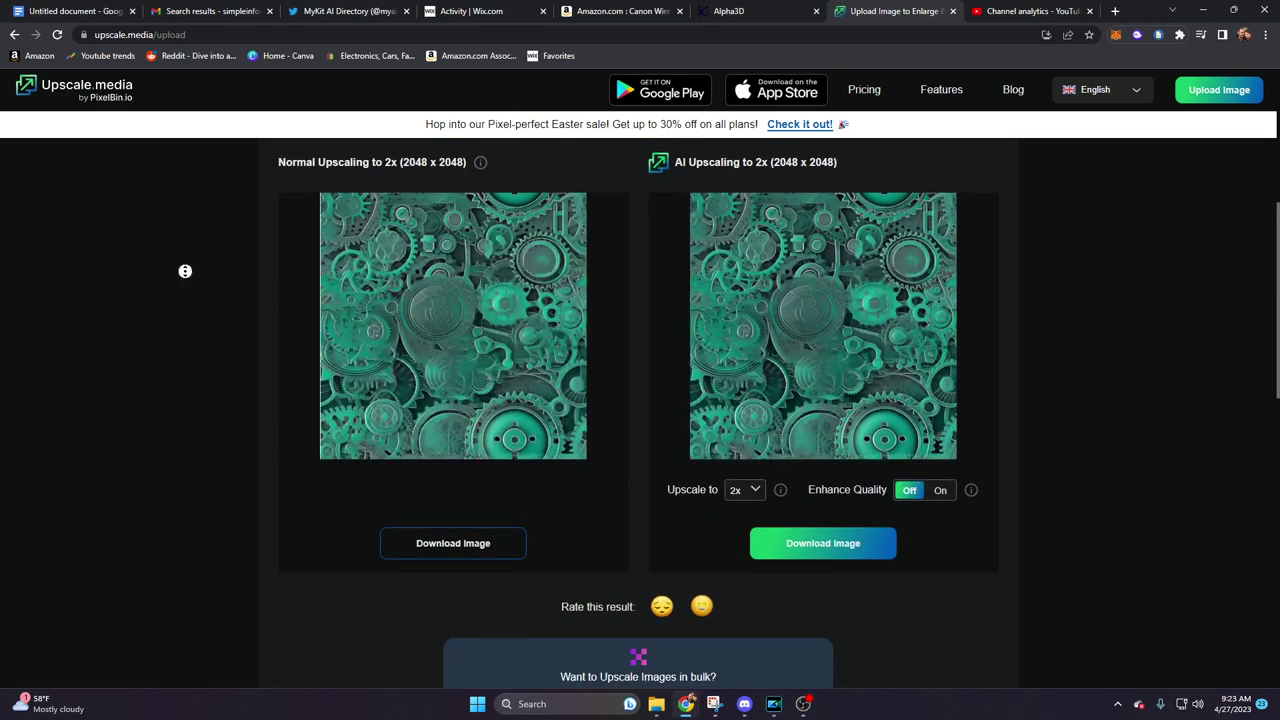
{"action": "scroll", "coordinate": [186, 262], "scroll_direction": "up", "scroll_amount": 1}
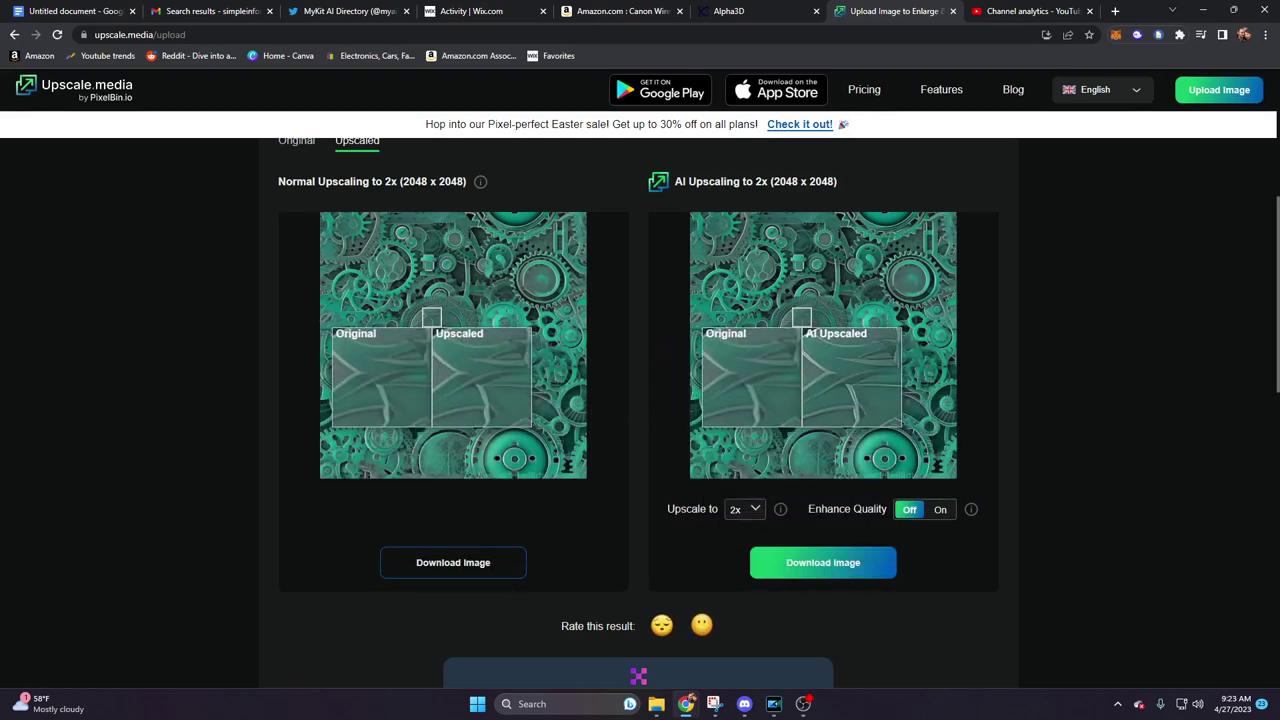
{"action": "left_click_drag", "start_coordinate": [675, 187], "coordinate": [836, 186]}
{"action": "left_click", "coordinate": [1062, 216]}
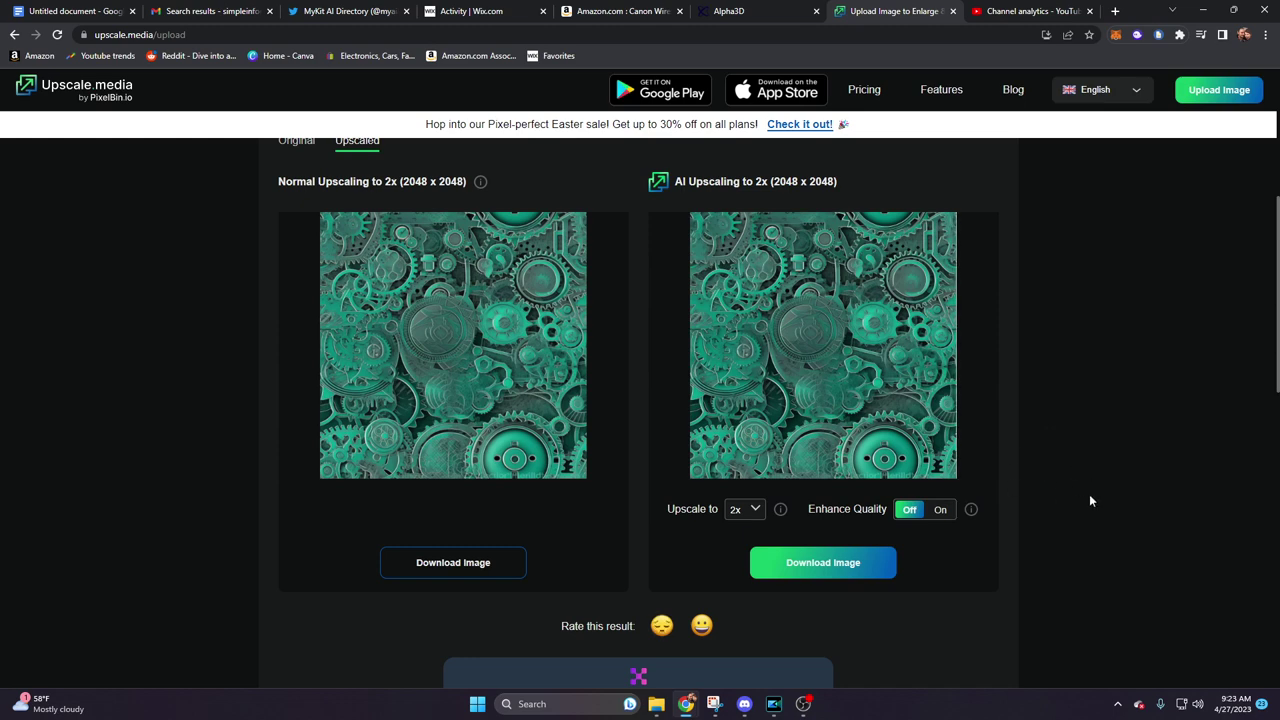
{"action": "left_click", "coordinate": [822, 564]}
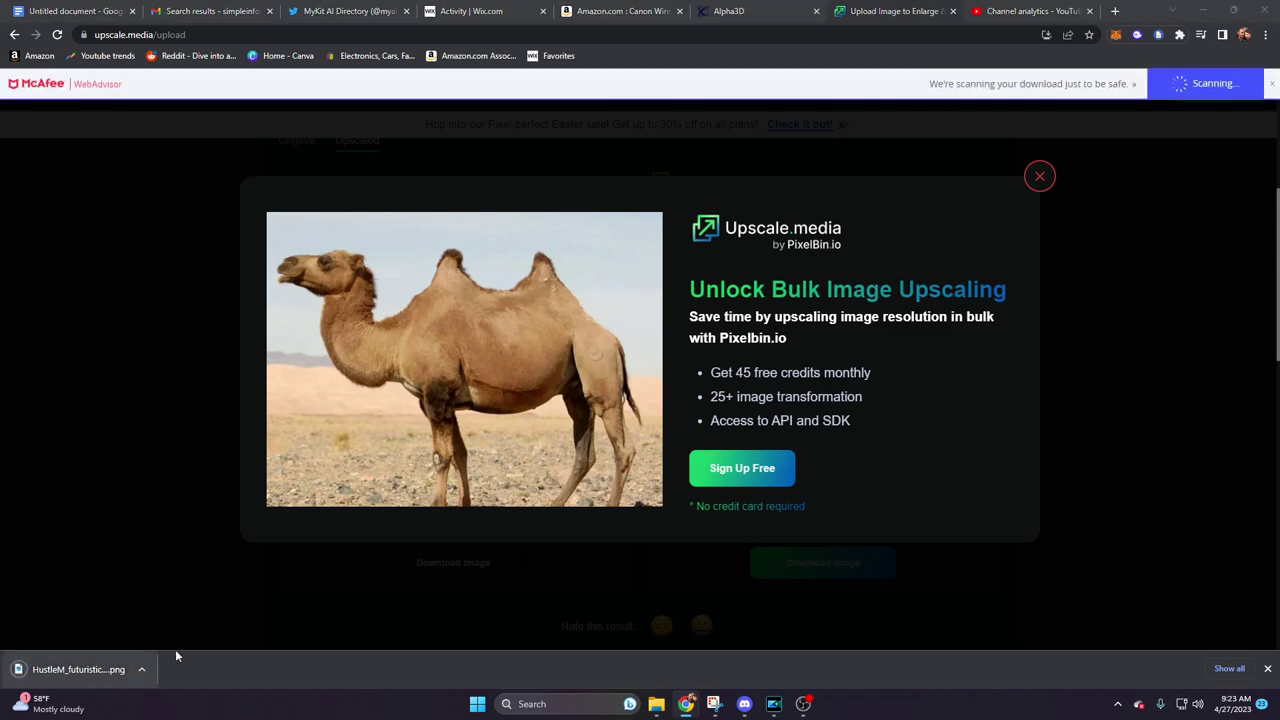
{"action": "left_click", "coordinate": [1040, 178]}
{"action": "left_click", "coordinate": [753, 8]}
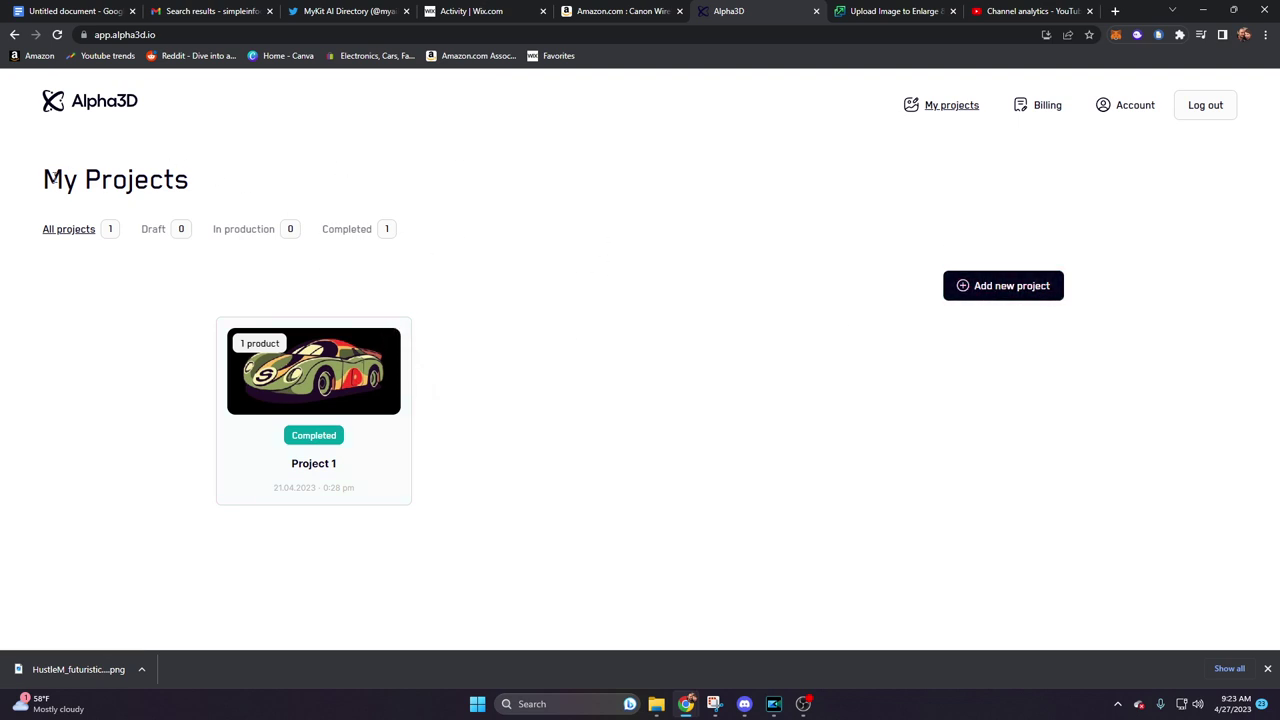
{"action": "left_click_drag", "start_coordinate": [44, 178], "coordinate": [189, 190]}
{"action": "left_click", "coordinate": [836, 296]}
{"action": "left_click", "coordinate": [989, 290]}
Step: Rename the new project to 'Futuristic Gears Shoe Model' and scroll down to Product #1
{"action": "triple_click", "coordinate": [377, 310]}
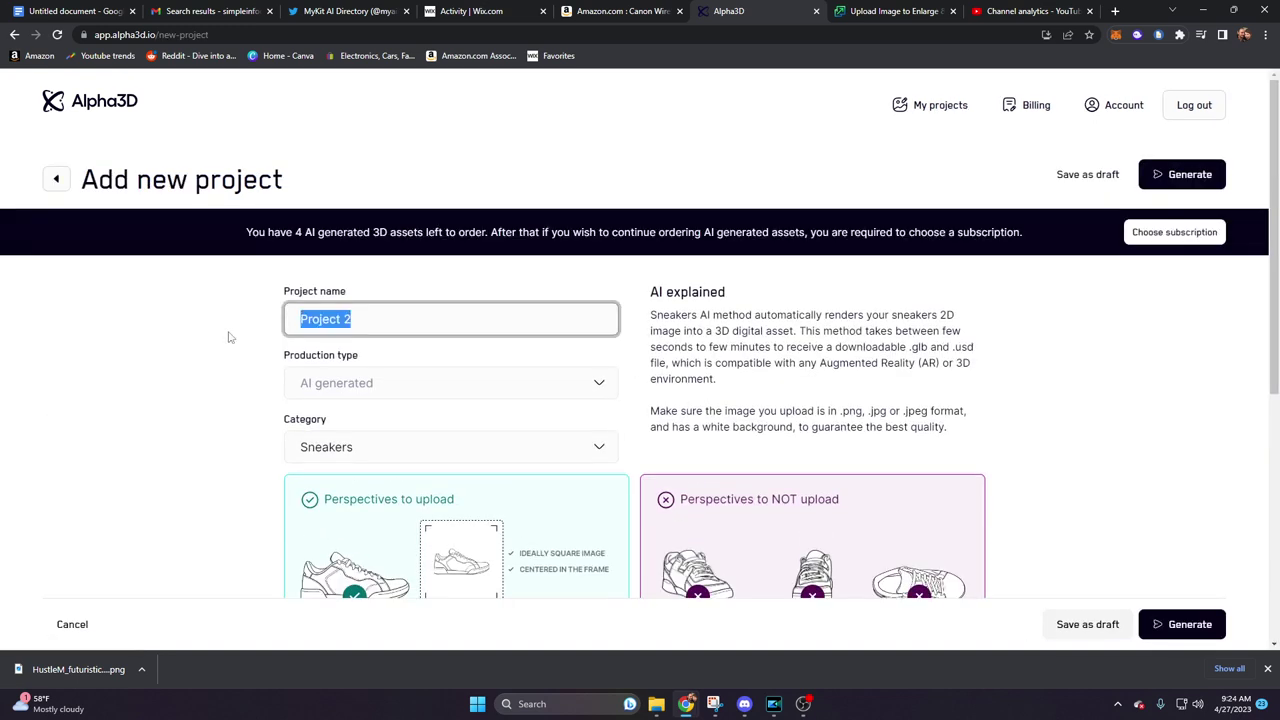
{"action": "type", "text": "Futuristic Gears Shoe Model"}
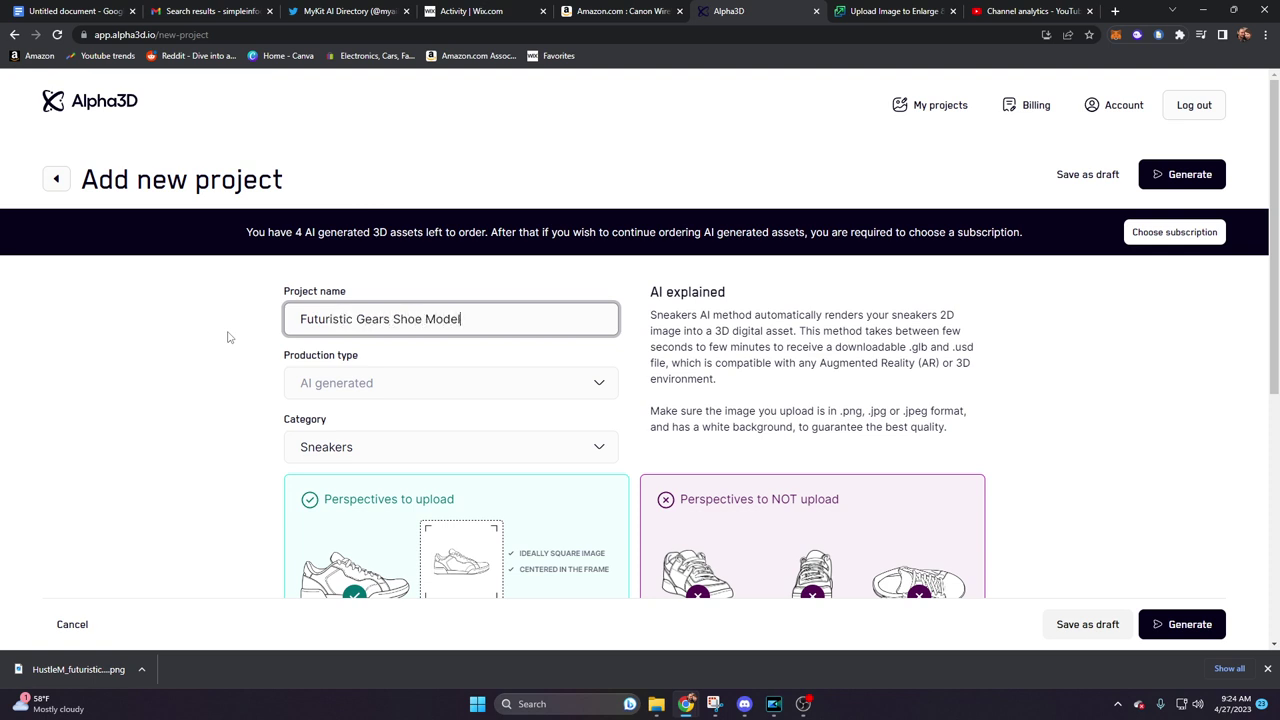
{"action": "left_click", "coordinate": [325, 381]}
{"action": "scroll", "coordinate": [163, 371], "scroll_direction": "down", "scroll_amount": 1}
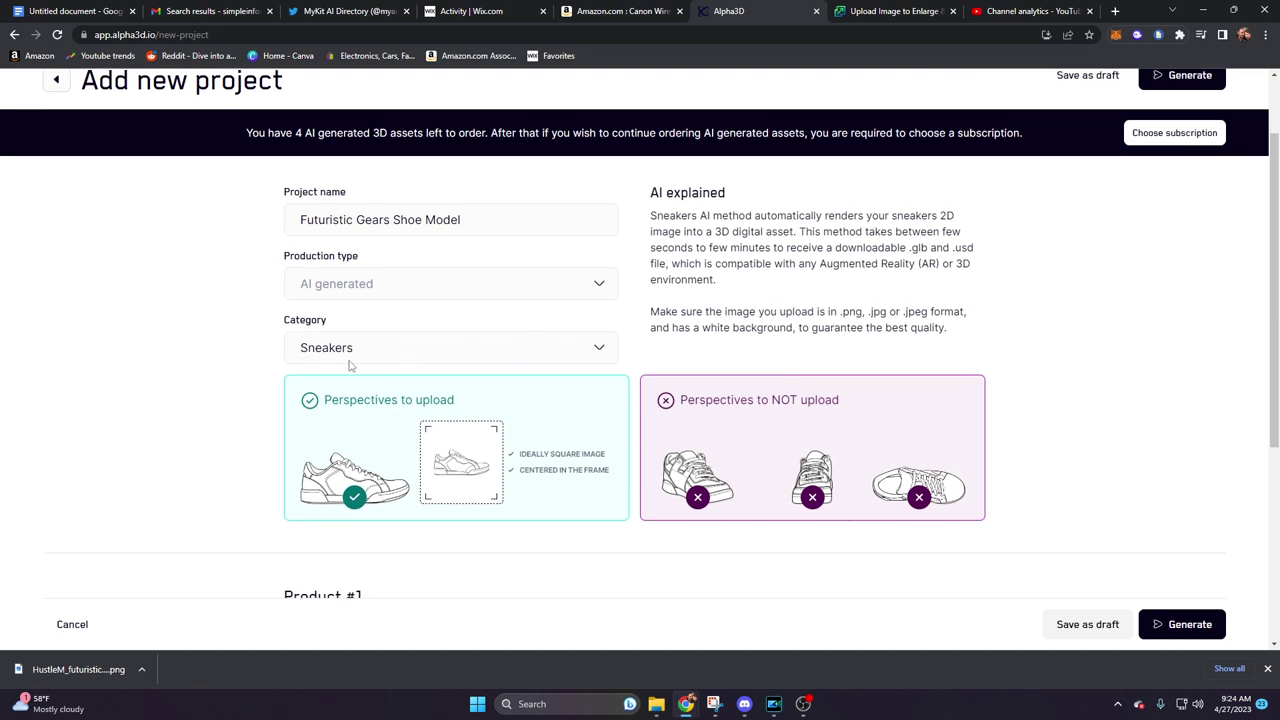
{"action": "scroll", "coordinate": [180, 308], "scroll_direction": "down", "scroll_amount": 2}
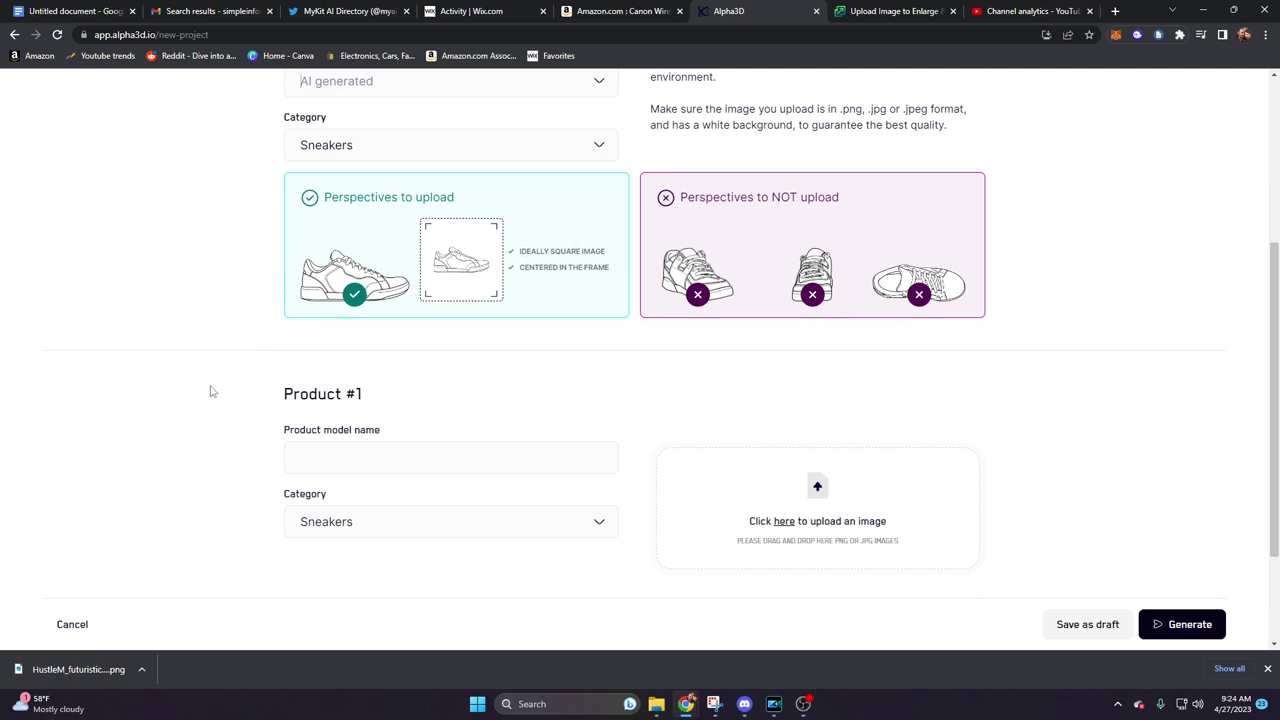
Step: Drop the upscaled gears PNG into Product #1, name it 'Future Gears', and request generation
{"action": "scroll", "coordinate": [160, 380], "scroll_direction": "down", "scroll_amount": 2}
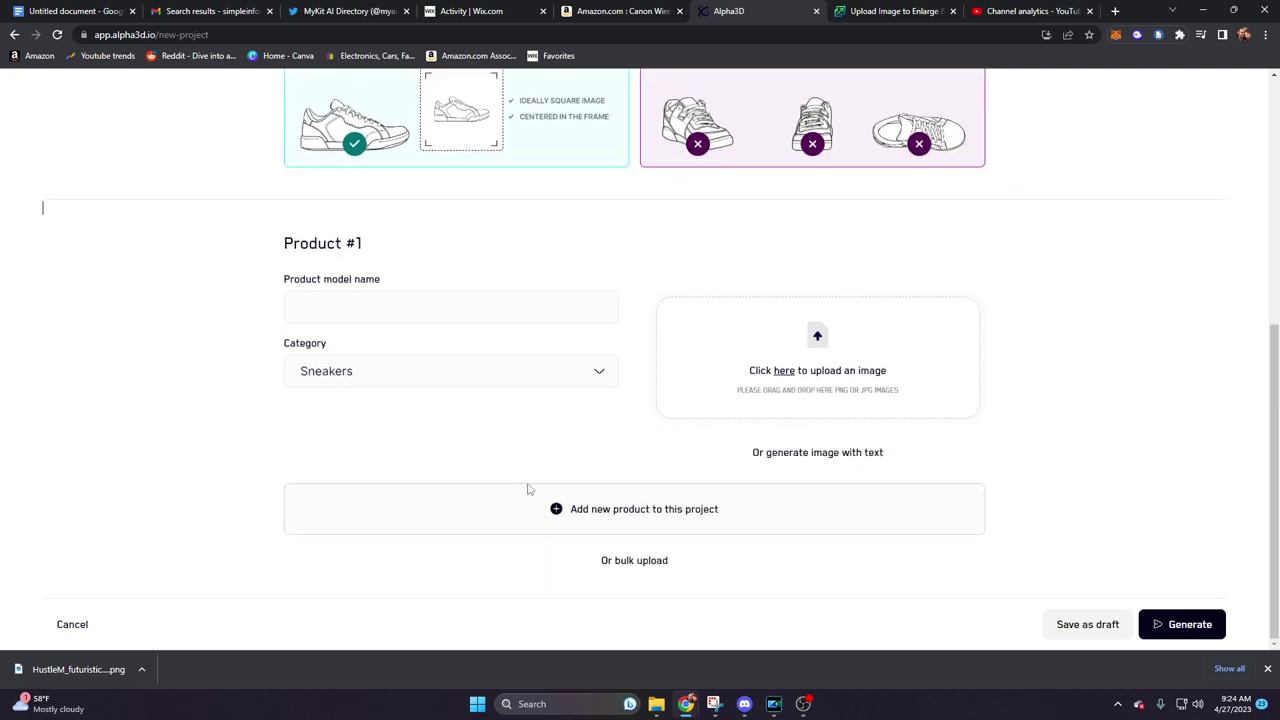
{"action": "left_click_drag", "start_coordinate": [80, 669], "coordinate": [817, 360]}
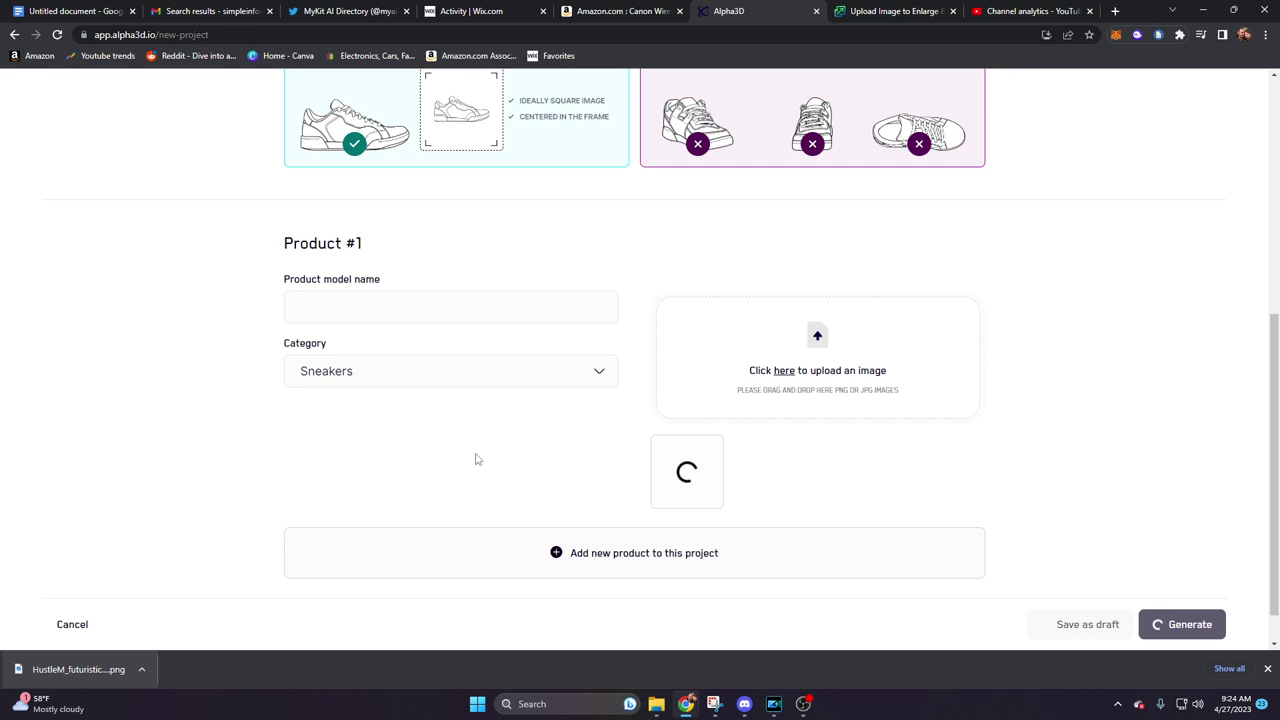
{"action": "left_click", "coordinate": [380, 303]}
{"action": "type", "text": "F"}
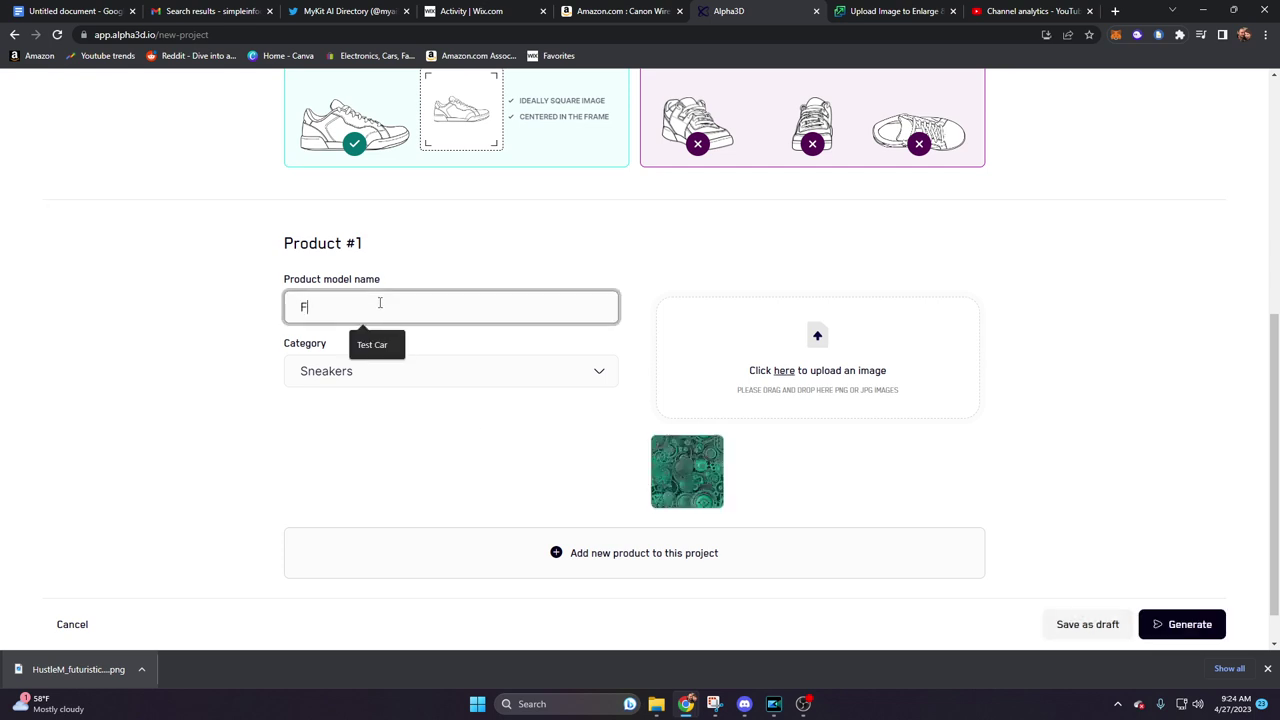
{"action": "type", "text": "uture Gears"}
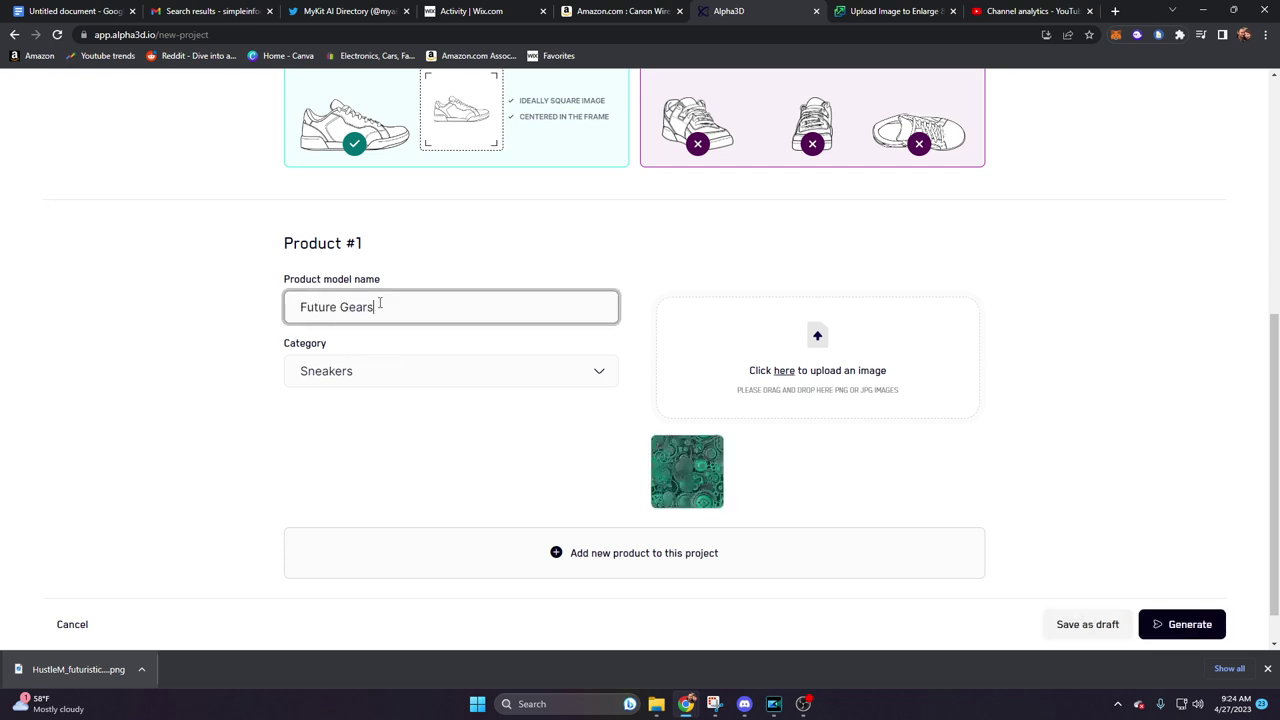
{"action": "left_click", "coordinate": [1190, 624]}
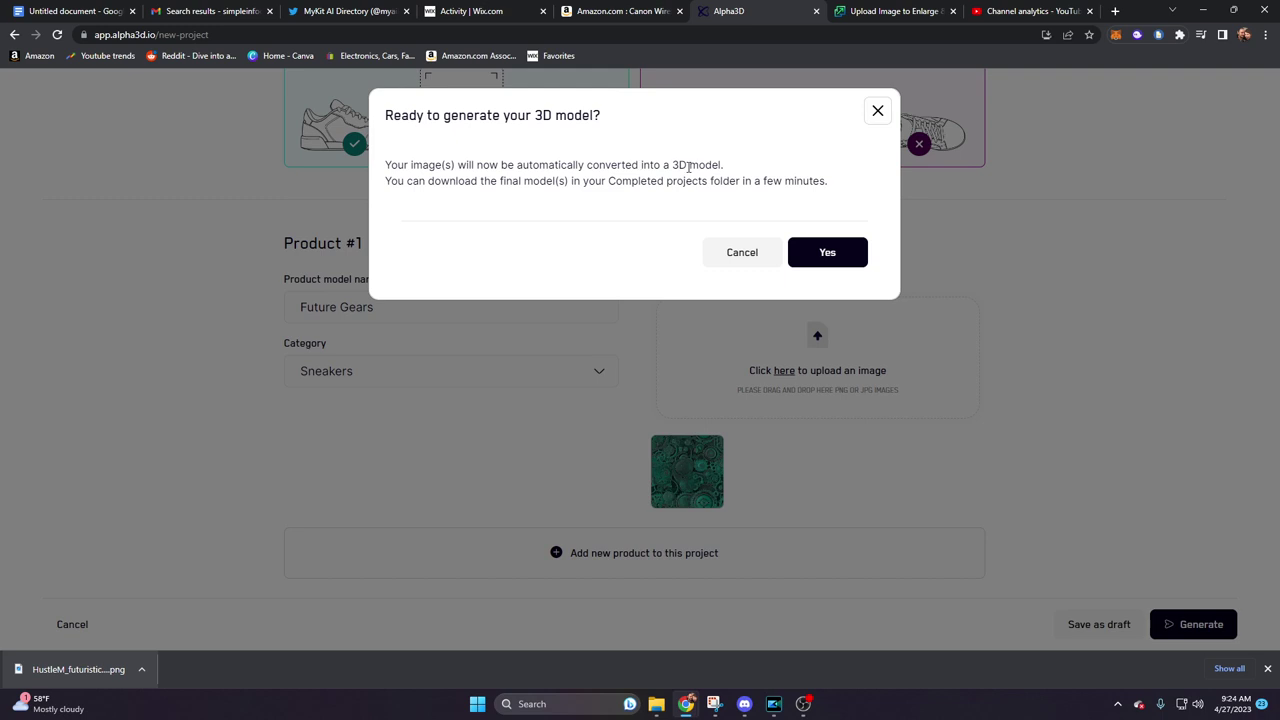
Step: Confirm 'Yes' to generate the Future Gears 3D model
{"action": "left_click_drag", "start_coordinate": [609, 181], "coordinate": [827, 193]}
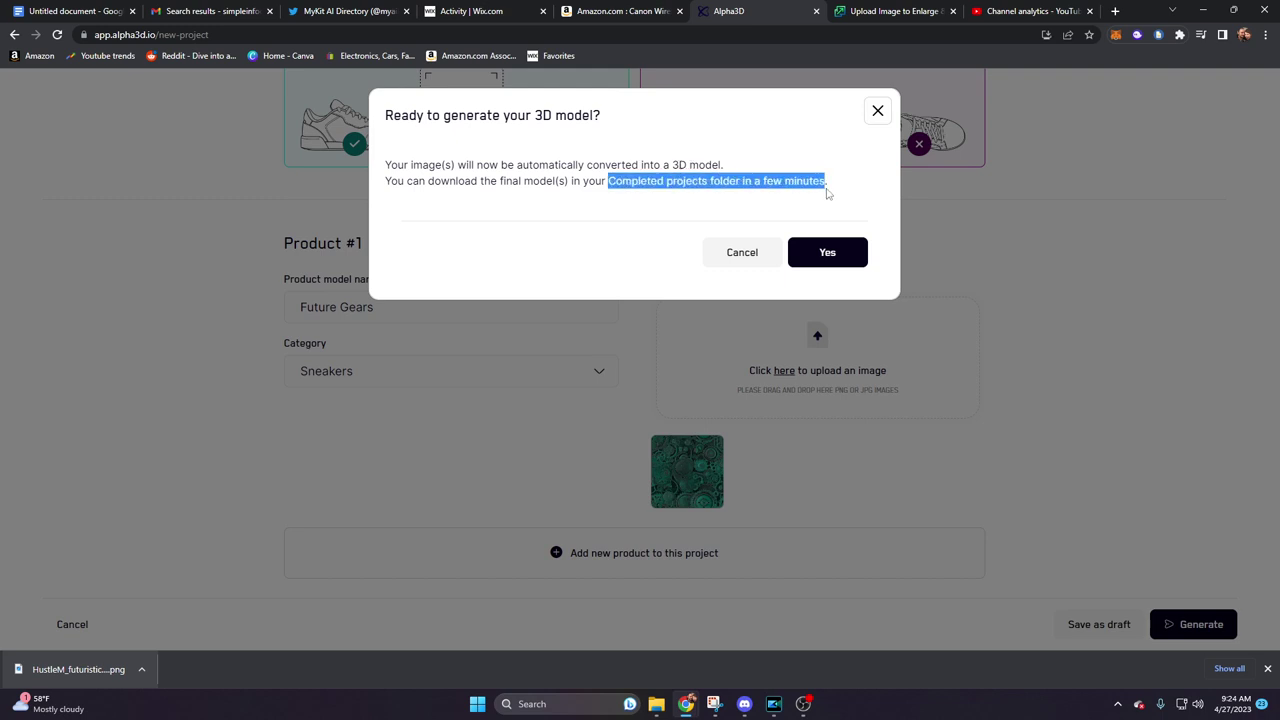
{"action": "left_click", "coordinate": [785, 213]}
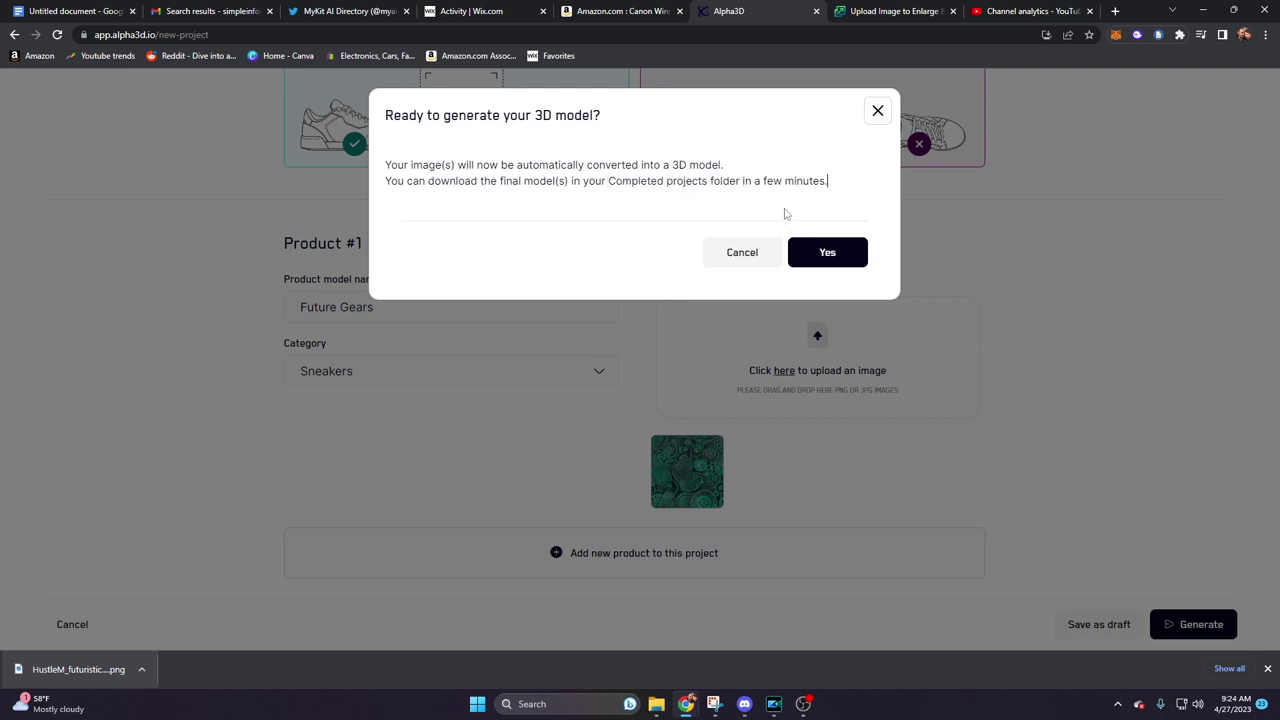
{"action": "left_click", "coordinate": [828, 252]}
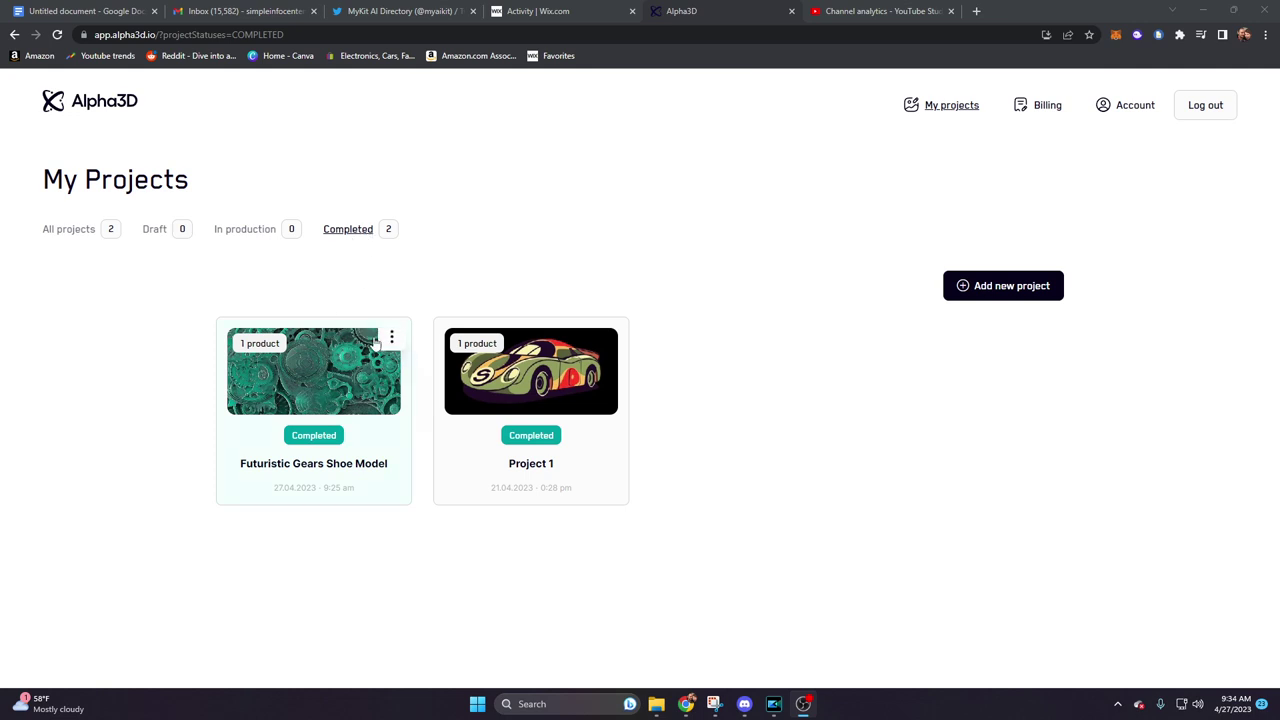
Step: View the Futuristic Gears Shoe Model project and orbit the gear-textured 3D shoe
{"action": "left_click", "coordinate": [391, 338]}
{"action": "left_click", "coordinate": [364, 370]}
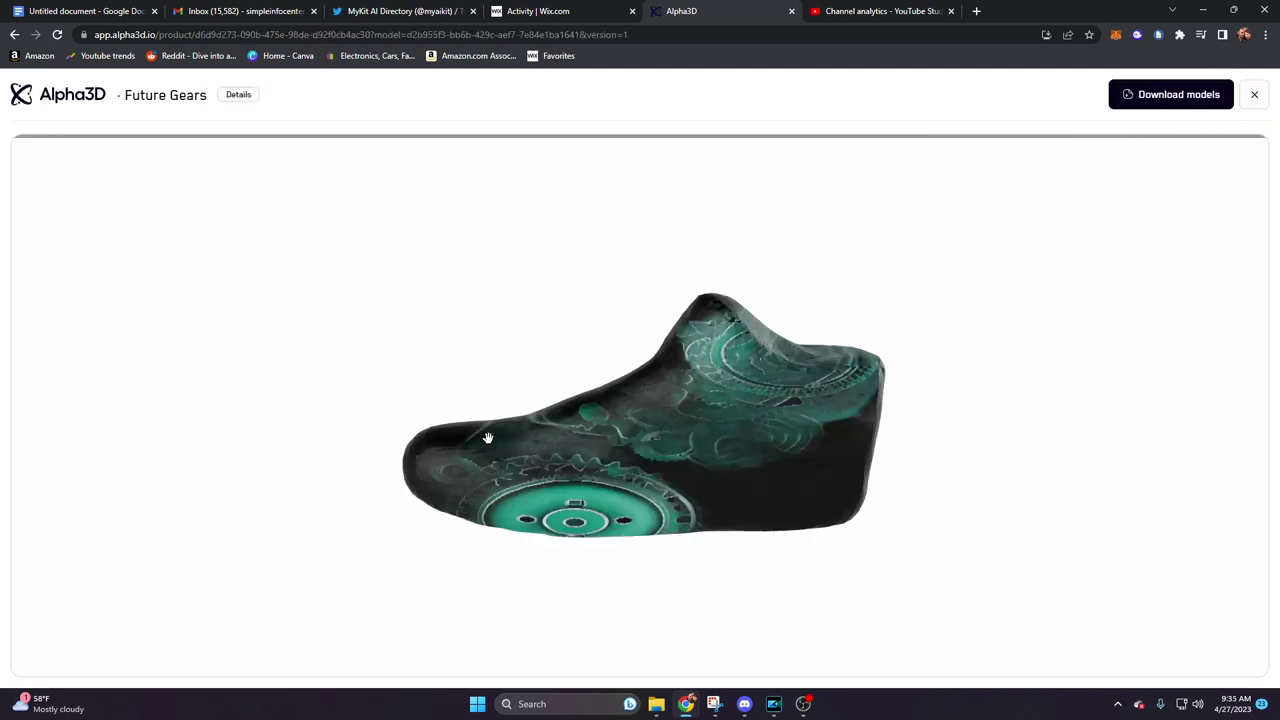
{"action": "mouse_move", "coordinate": [534, 449]}
{"action": "left_mouse_down"}
{"action": "mouse_move", "coordinate": [735, 445]}
{"action": "mouse_move", "coordinate": [782, 420]}
{"action": "mouse_move", "coordinate": [780, 349]}
{"action": "mouse_move", "coordinate": [740, 326]}
{"action": "mouse_move", "coordinate": [666, 360]}
{"action": "mouse_move", "coordinate": [571, 446]}
{"action": "mouse_move", "coordinate": [420, 451]}
{"action": "mouse_move", "coordinate": [623, 466]}
{"action": "mouse_move", "coordinate": [777, 431]}
{"action": "mouse_move", "coordinate": [816, 443]}
{"action": "mouse_move", "coordinate": [654, 466]}
{"action": "mouse_move", "coordinate": [581, 464]}
{"action": "mouse_move", "coordinate": [554, 449]}
{"action": "mouse_move", "coordinate": [679, 468]}
{"action": "mouse_move", "coordinate": [817, 451]}
{"action": "mouse_move", "coordinate": [512, 458]}
{"action": "mouse_move", "coordinate": [620, 457]}
{"action": "mouse_move", "coordinate": [515, 460]}
{"action": "mouse_move", "coordinate": [507, 520]}
{"action": "mouse_move", "coordinate": [666, 529]}
{"action": "mouse_move", "coordinate": [694, 463]}
{"action": "mouse_move", "coordinate": [530, 447]}
{"action": "left_mouse_up"}
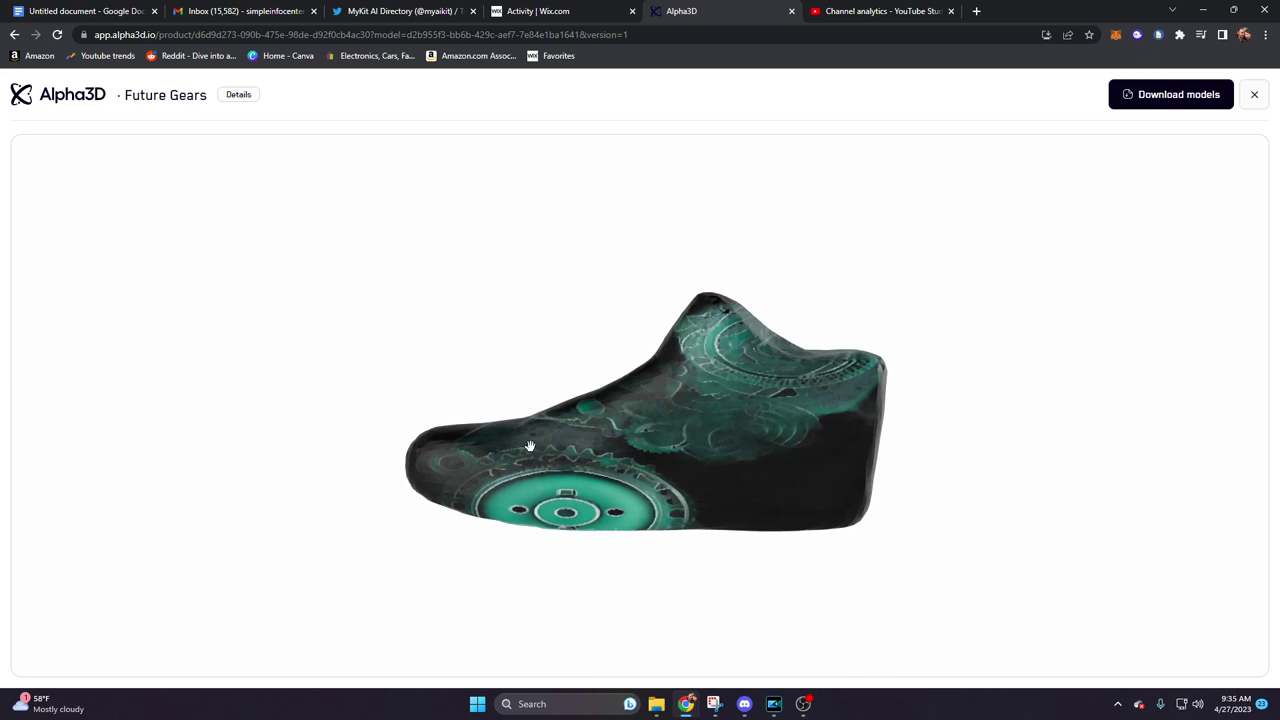
Step: Cancel the pending Save As window, rotate the gear-textured sneaker, and download the Future Gears models as models.zip
{"action": "mouse_move", "coordinate": [767, 703]}
{"action": "left_click", "coordinate": [786, 618]}
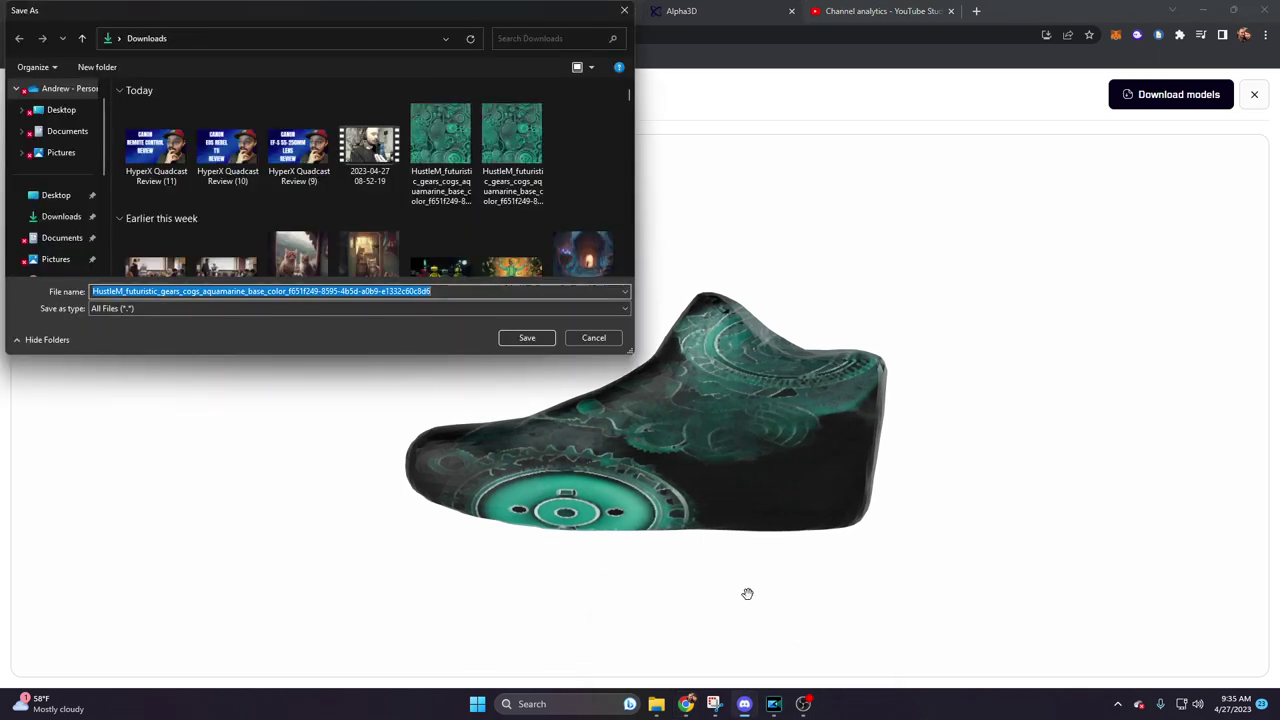
{"action": "left_click", "coordinate": [623, 11]}
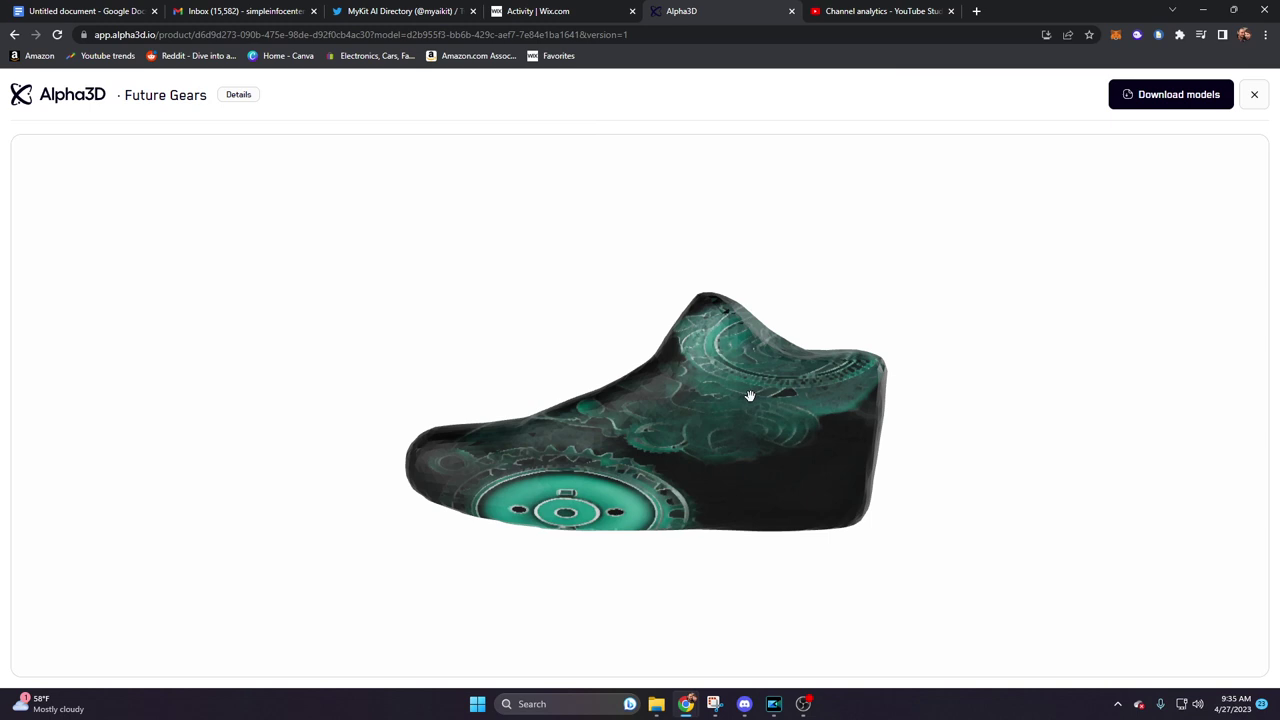
{"action": "mouse_move", "coordinate": [679, 458]}
{"action": "left_mouse_down"}
{"action": "mouse_move", "coordinate": [820, 443]}
{"action": "mouse_move", "coordinate": [786, 397]}
{"action": "mouse_move", "coordinate": [683, 429]}
{"action": "mouse_move", "coordinate": [706, 457]}
{"action": "mouse_move", "coordinate": [894, 454]}
{"action": "mouse_move", "coordinate": [829, 514]}
{"action": "mouse_move", "coordinate": [749, 537]}
{"action": "mouse_move", "coordinate": [631, 526]}
{"action": "mouse_move", "coordinate": [606, 457]}
{"action": "mouse_move", "coordinate": [681, 447]}
{"action": "left_mouse_up"}
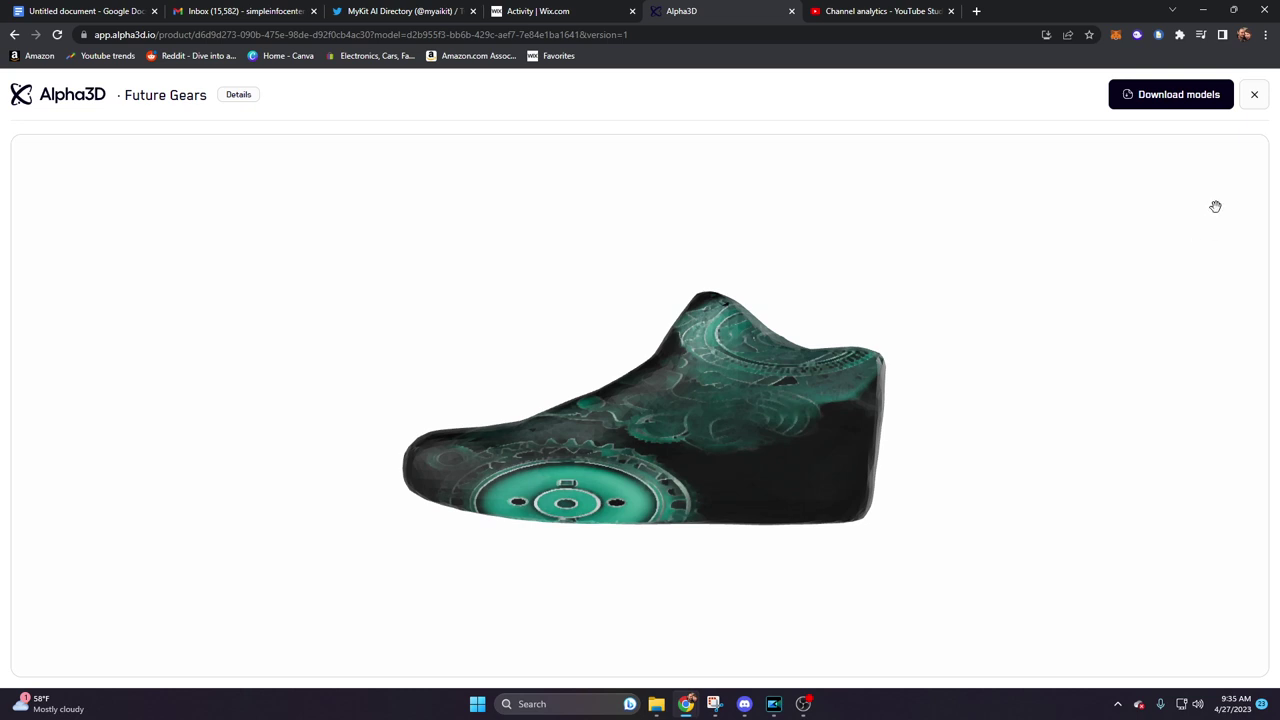
{"action": "left_click", "coordinate": [1142, 100]}
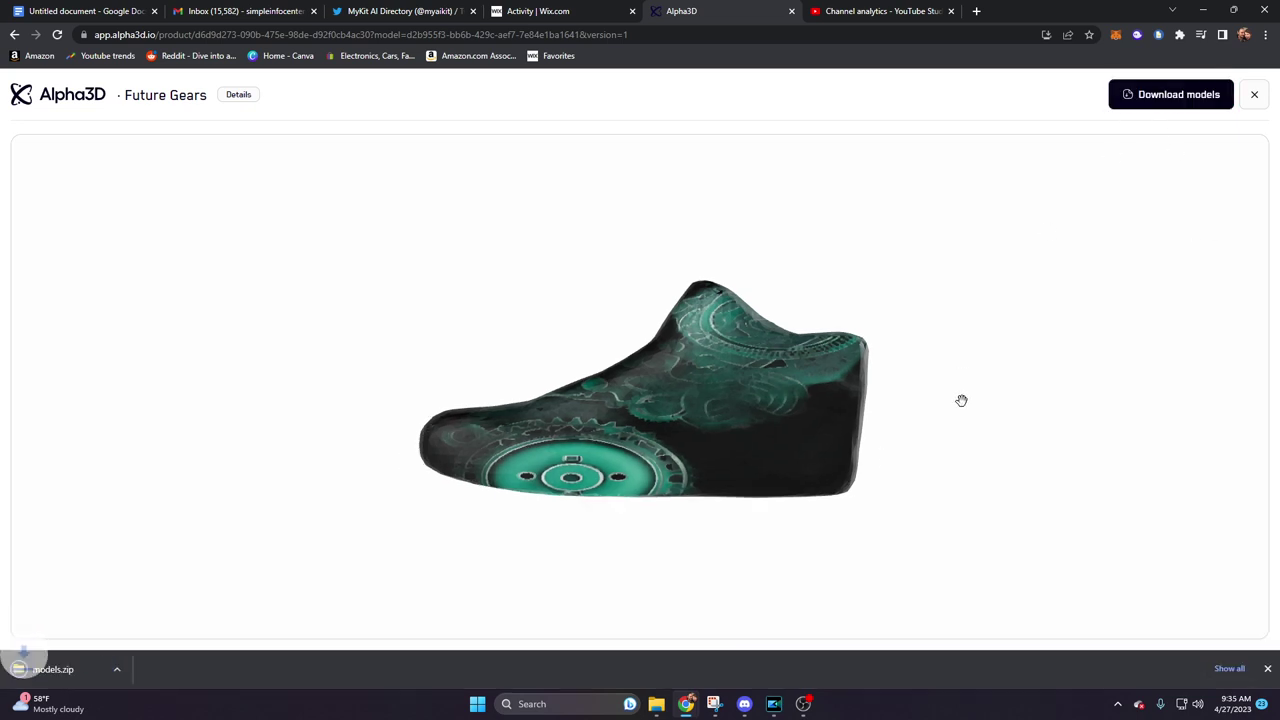